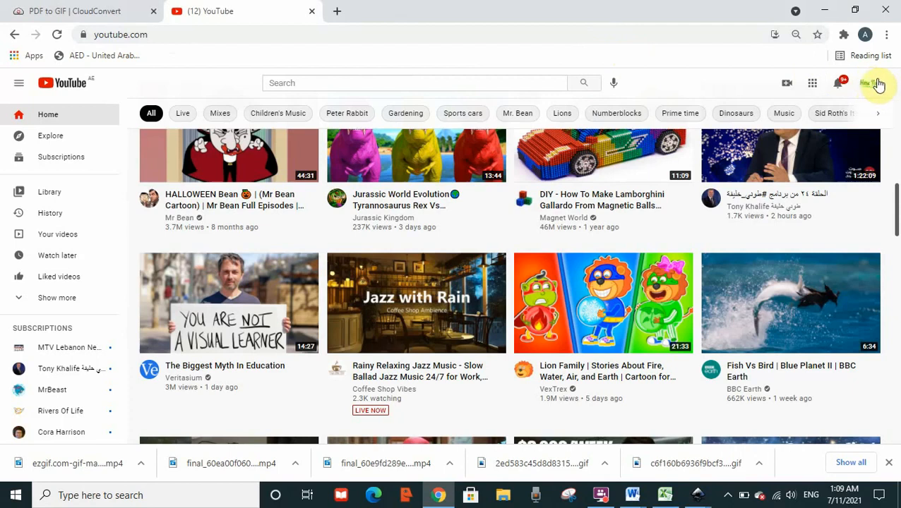
Open the channel's uploaded content list in YouTube Studio.
click(874, 83)
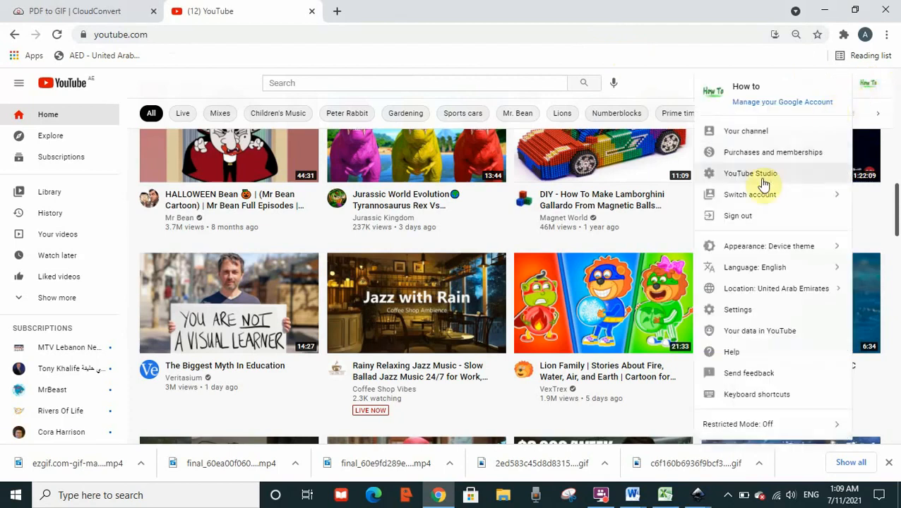
click(765, 173)
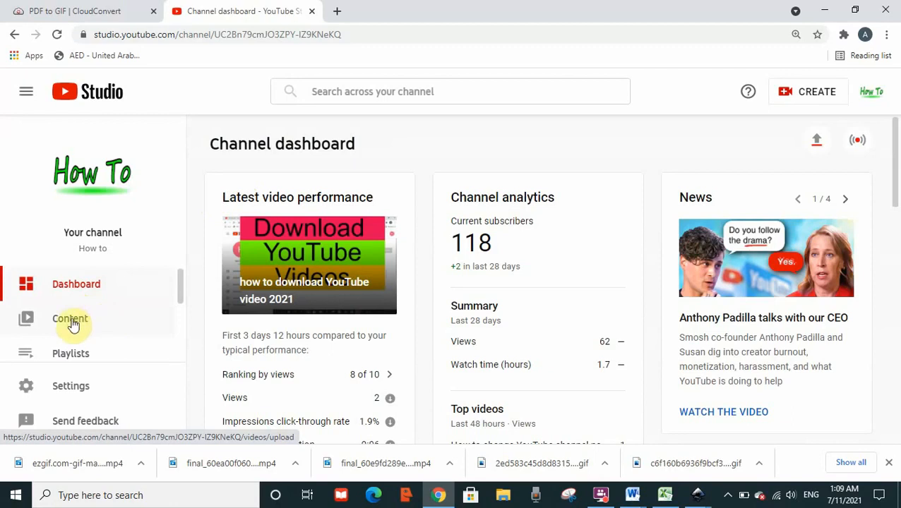
click(77, 319)
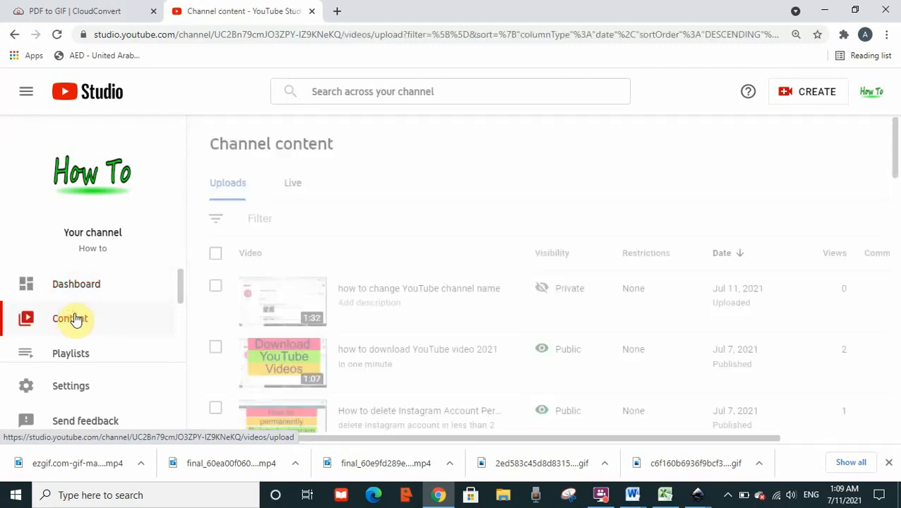
mouse_move(894, 165)
mouse_down()
mouse_move(895, 185)
mouse_move(895, 154)
mouse_up()
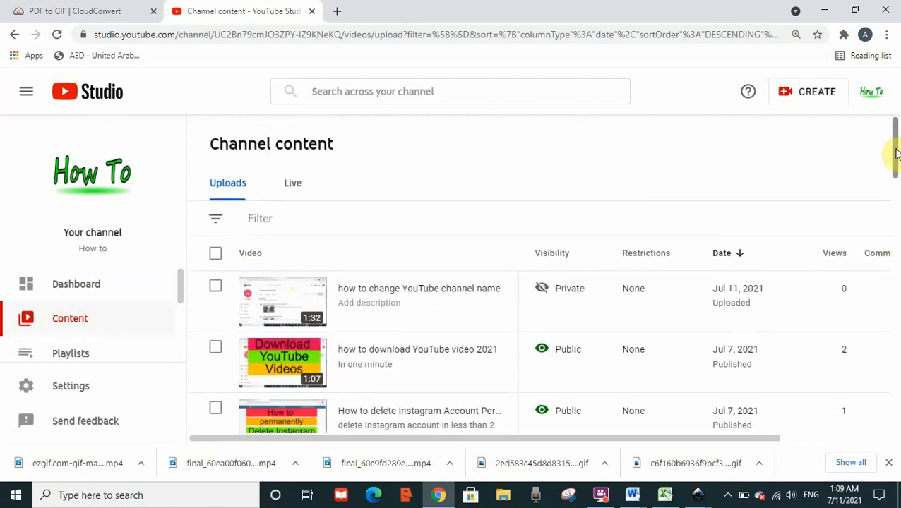
Open the private video "how to change YouTube channel name" in the video editor.
mouse_move(507, 305)
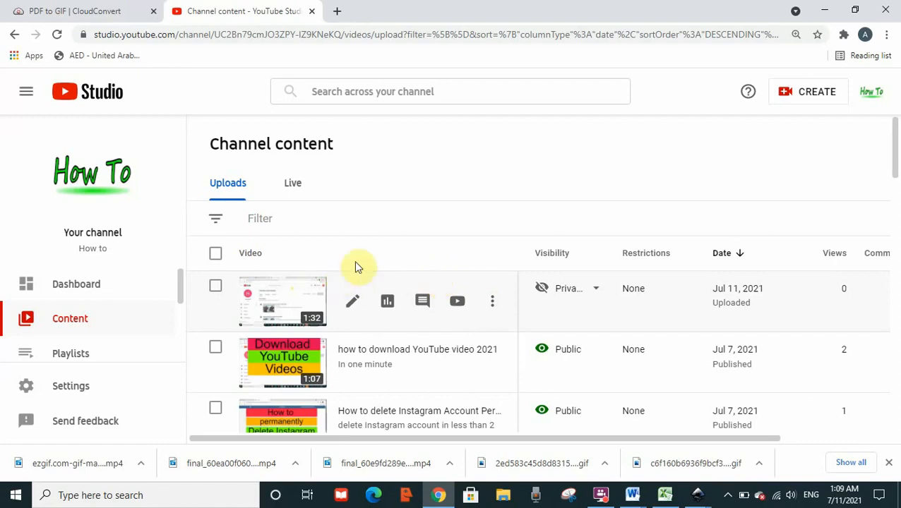
mouse_move(569, 306)
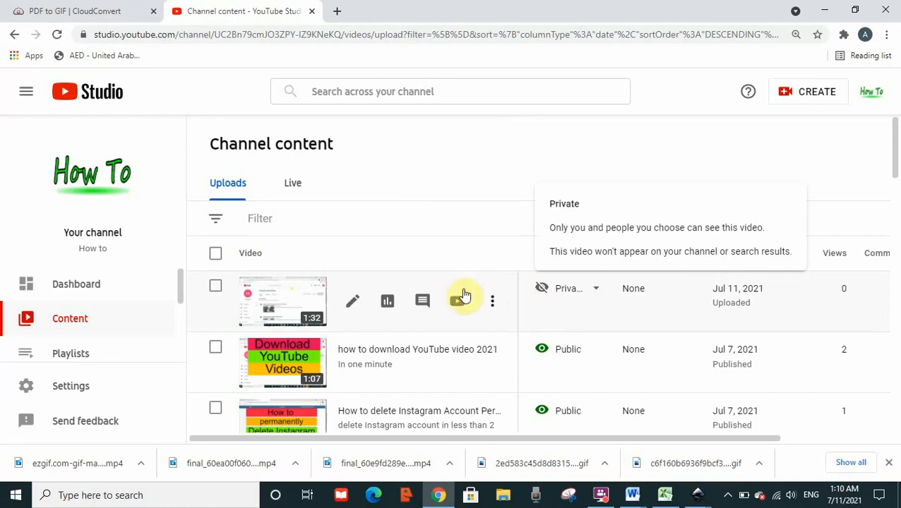
mouse_move(306, 296)
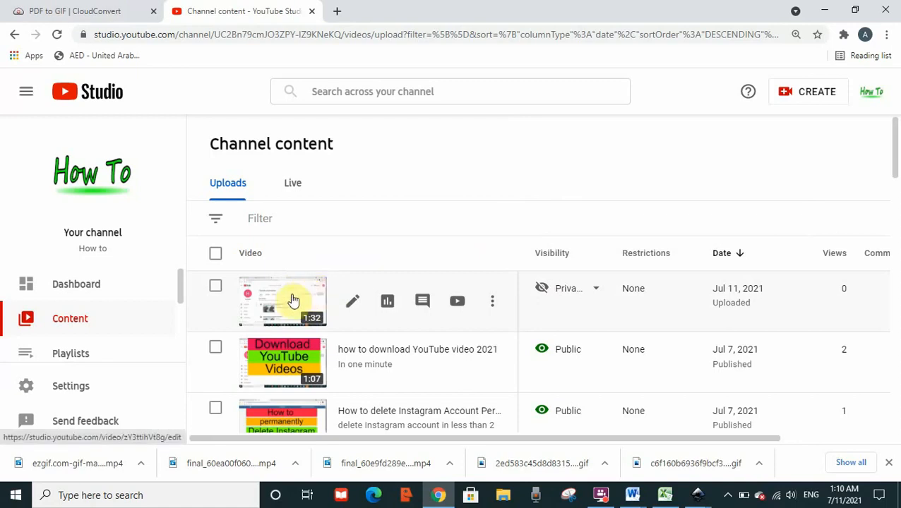
click(290, 297)
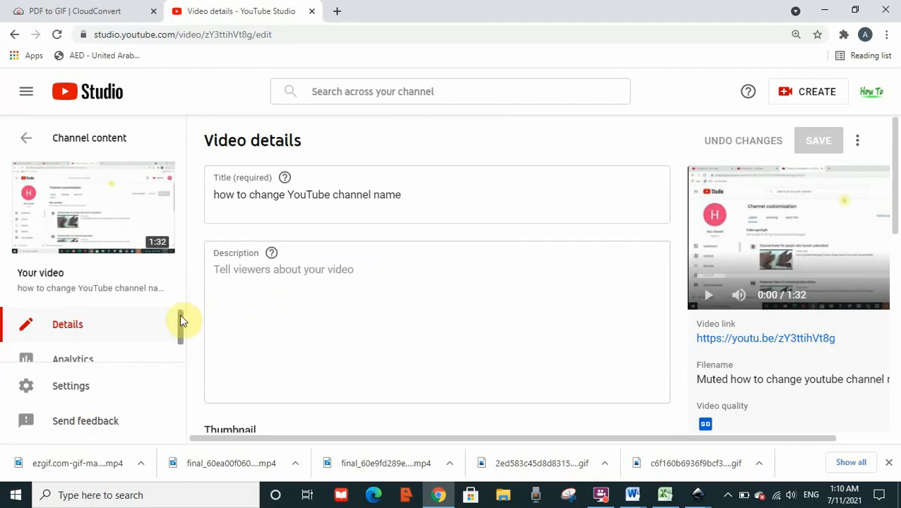
drag(180, 315, 180, 327)
click(74, 328)
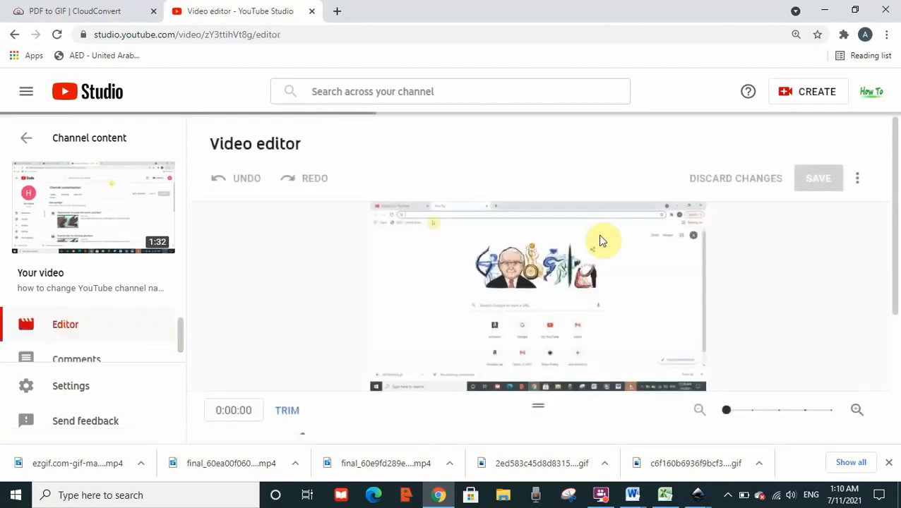
Add a custom blur to the video and place its rectangle over the middle of the Google doodle.
scroll(896, 220, down, 1)
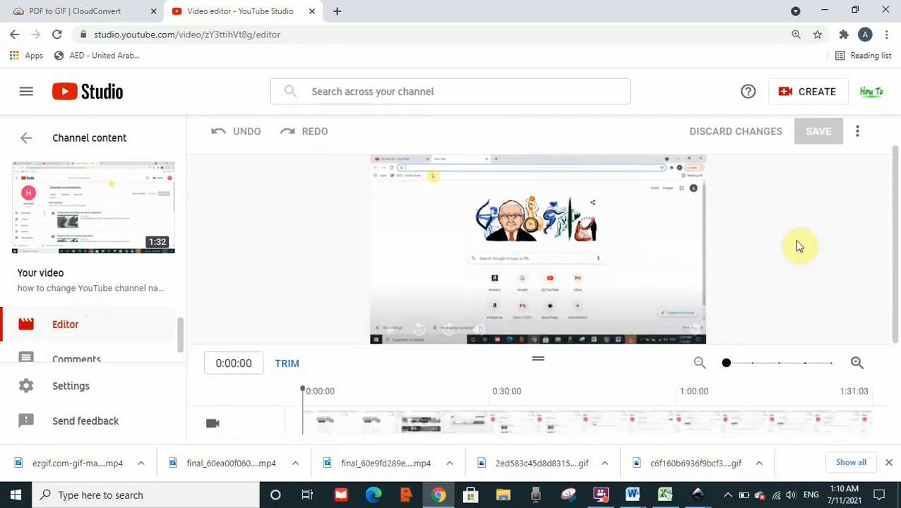
drag(894, 233, 894, 318)
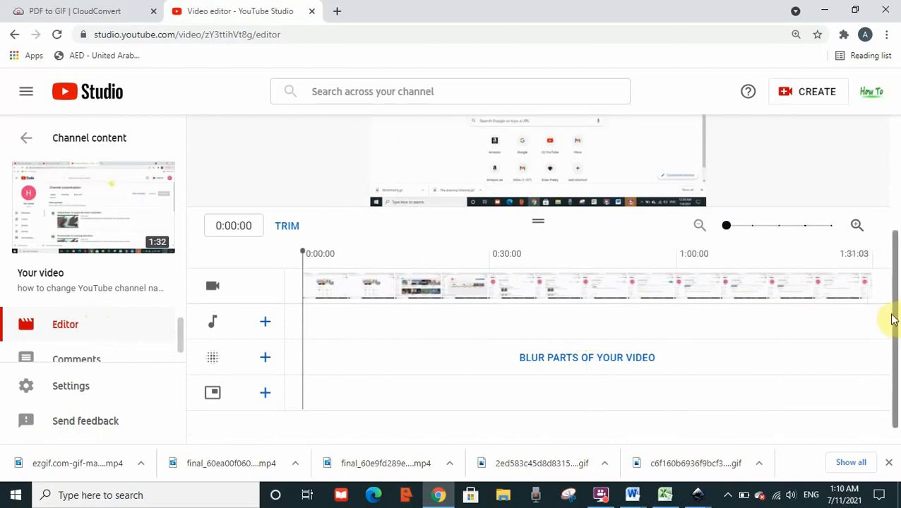
drag(894, 315, 891, 281)
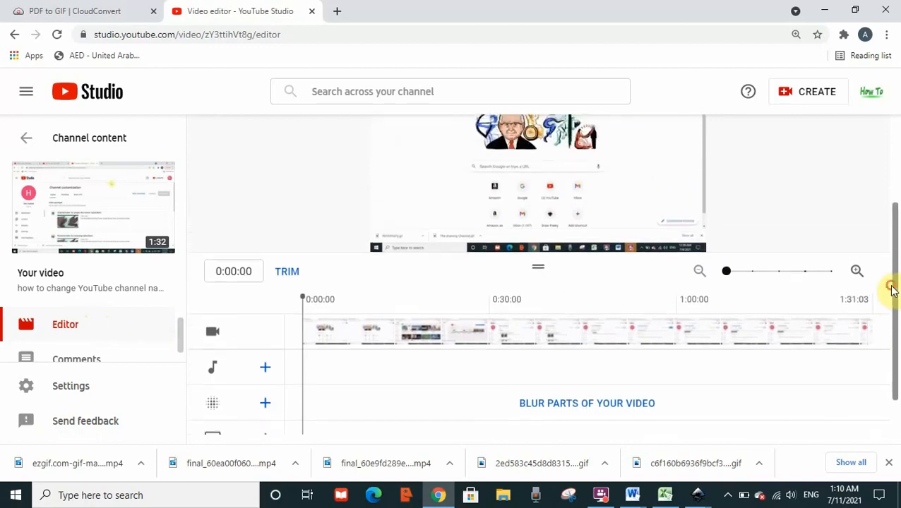
click(578, 409)
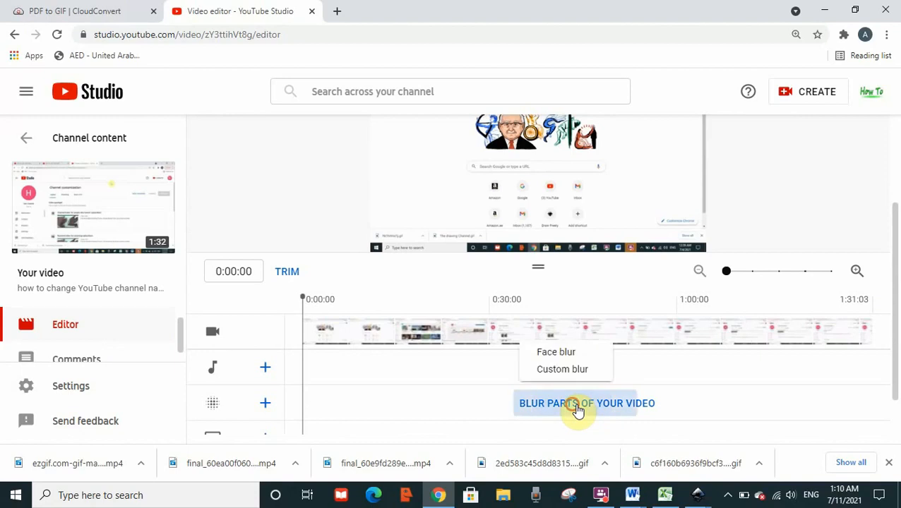
click(589, 371)
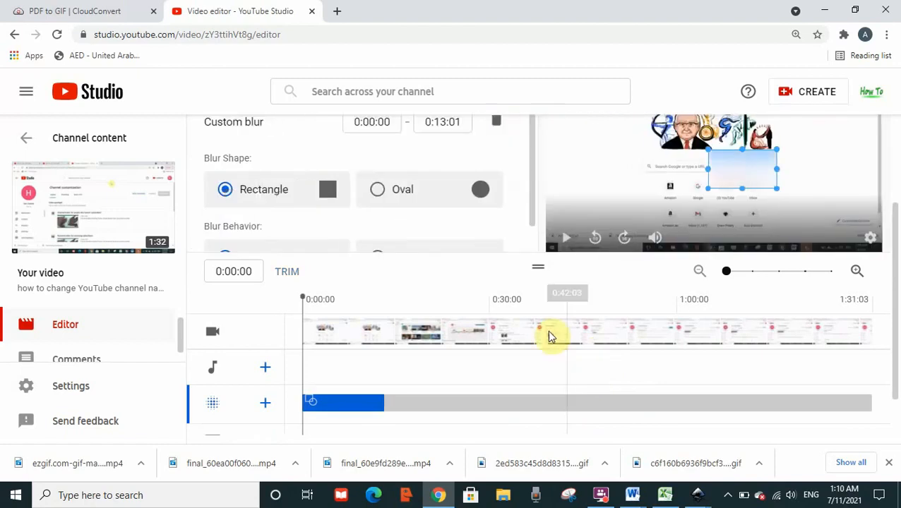
drag(895, 261, 885, 201)
drag(761, 277, 726, 240)
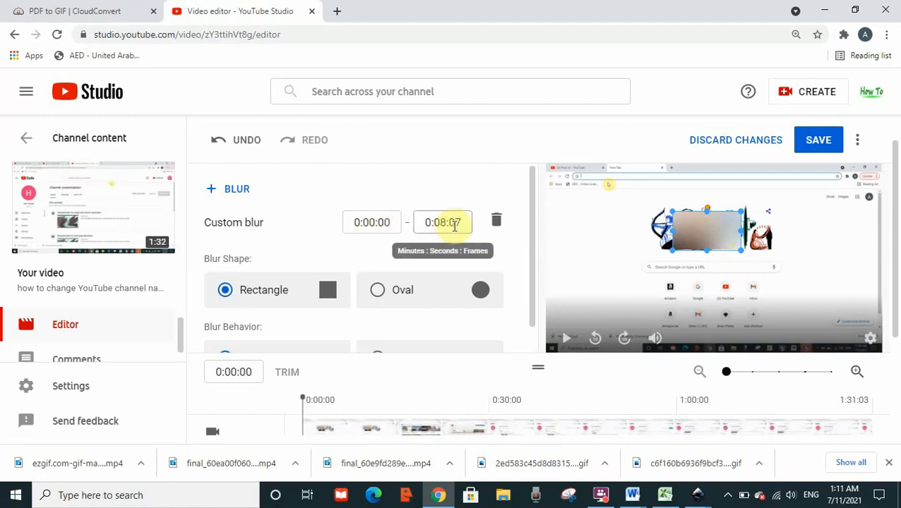
Set the custom blur's time range to start at 0:10:00 and end at 0:25:07.
drag(363, 224, 379, 227)
text(10)
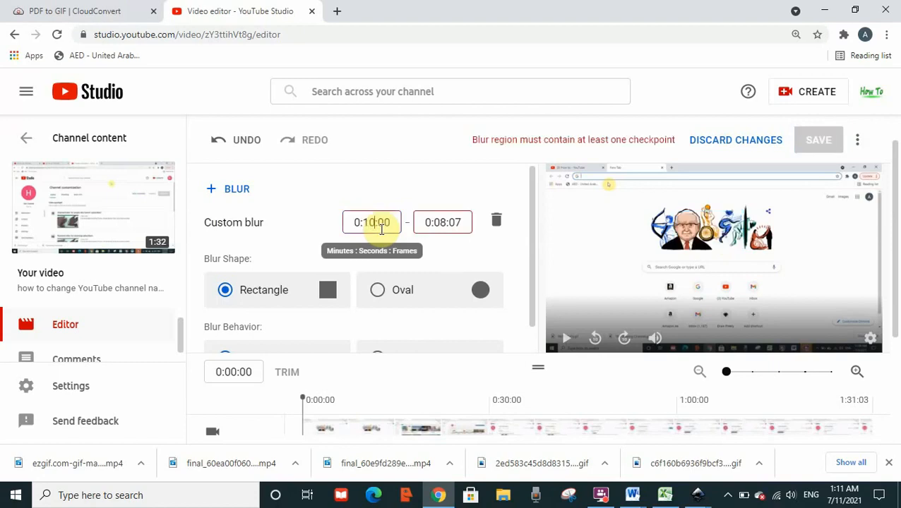
mouse_move(441, 228)
mouse_down()
mouse_move(429, 228)
mouse_move(449, 227)
mouse_up()
text(25)
click(444, 202)
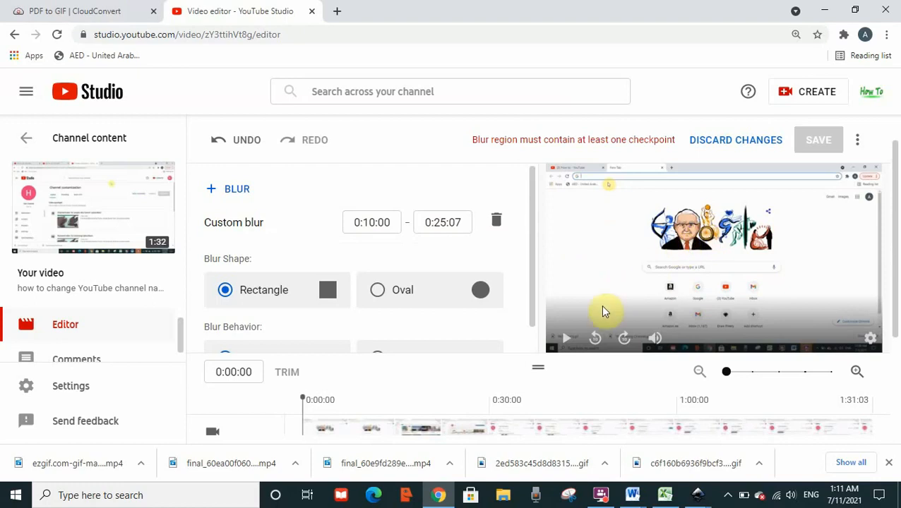
Scrub the video to about 0:16 and back to the beginning, and set the blur's start time to 0:00:00.
drag(302, 413, 410, 413)
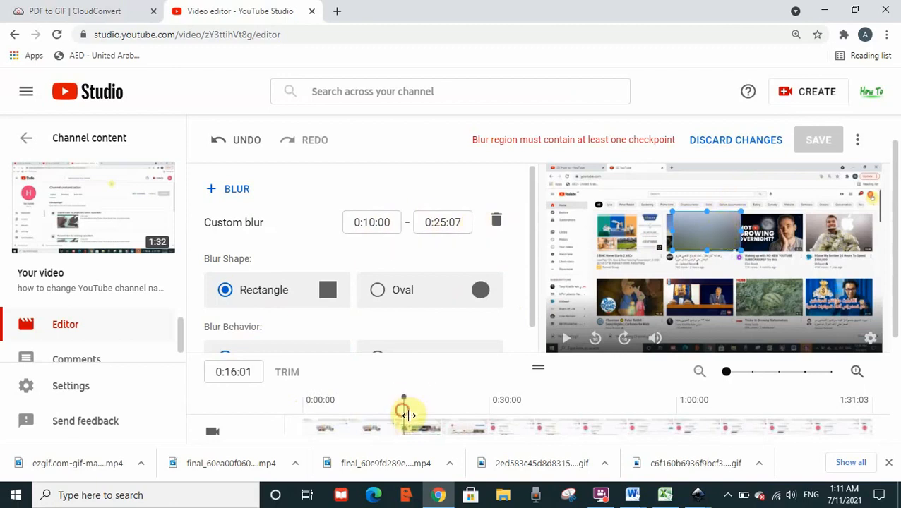
drag(406, 415, 241, 418)
double_click(369, 227)
text(00)
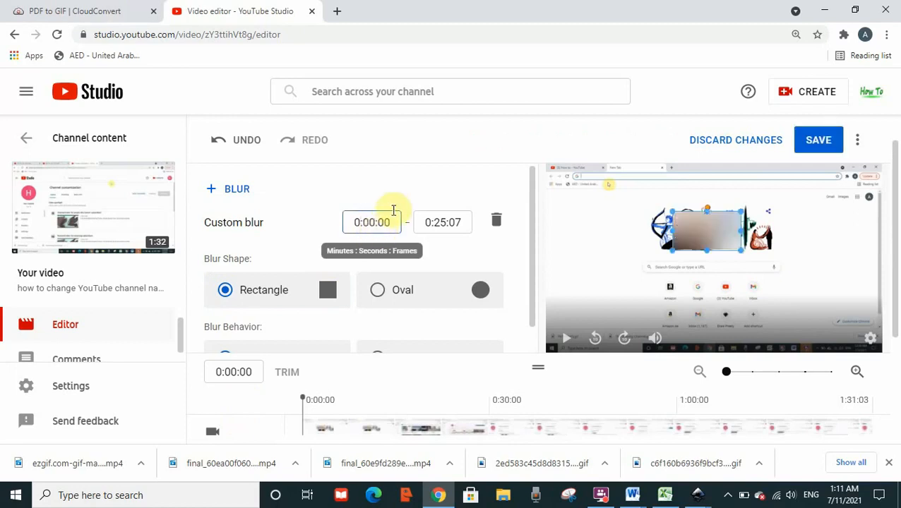
click(389, 202)
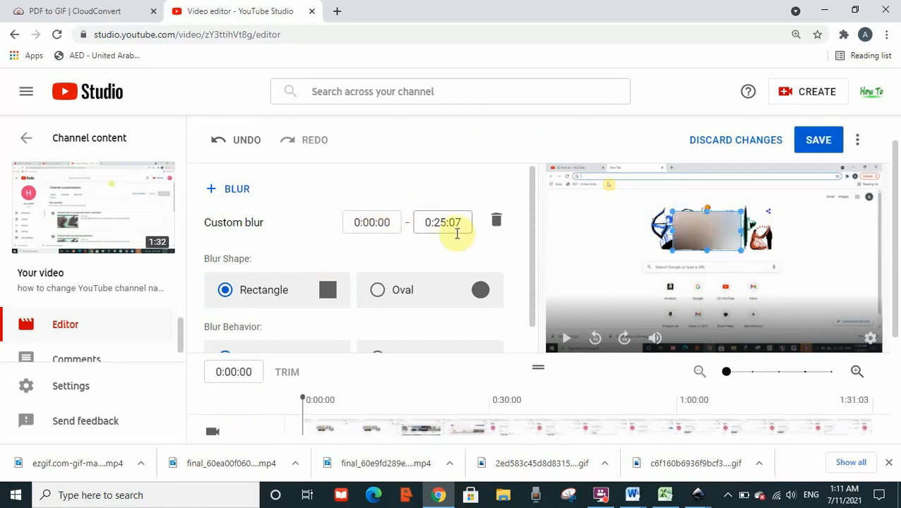
Change the blur shape to Oval and widen it slightly to the right over the doodle.
drag(532, 245, 538, 286)
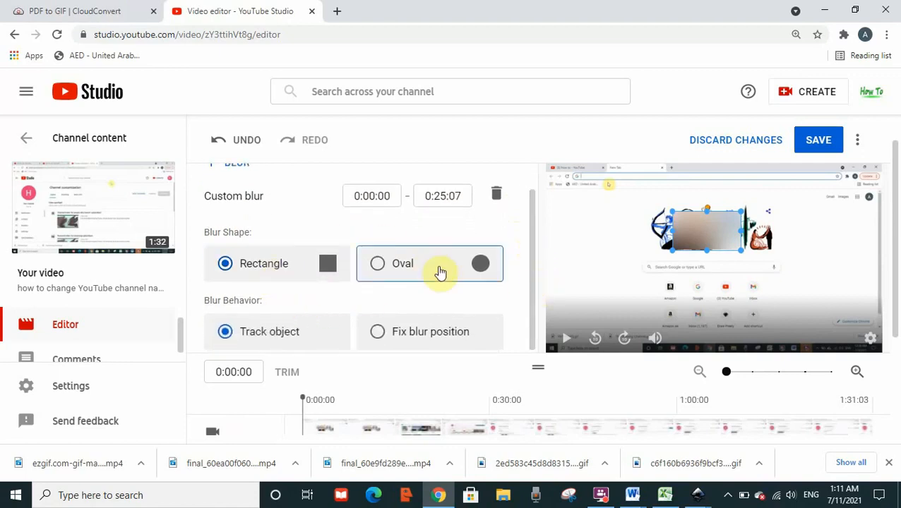
click(293, 273)
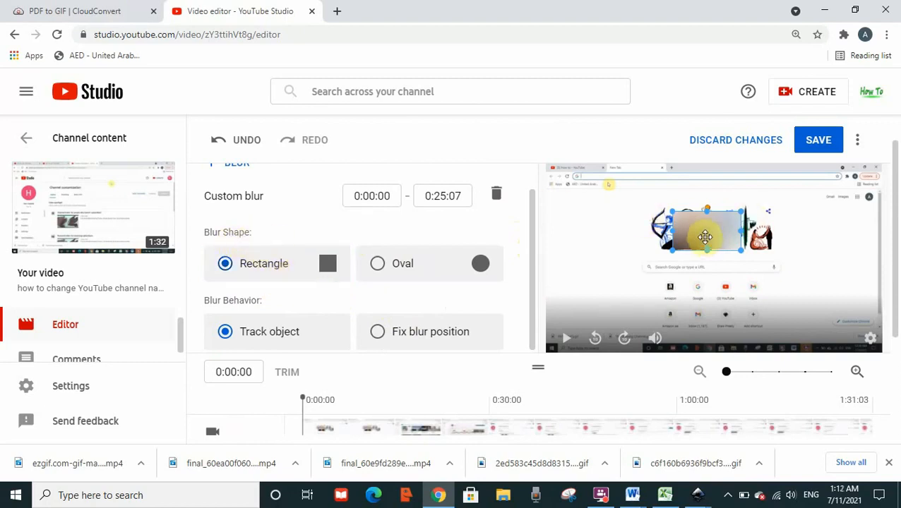
click(309, 271)
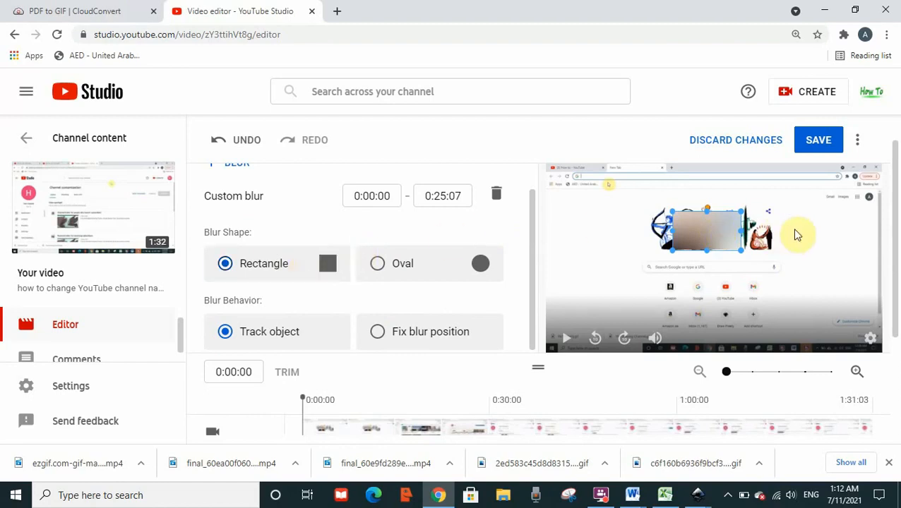
mouse_move(742, 230)
mouse_down()
mouse_move(705, 231)
mouse_move(740, 232)
mouse_up()
click(400, 263)
drag(742, 232, 761, 238)
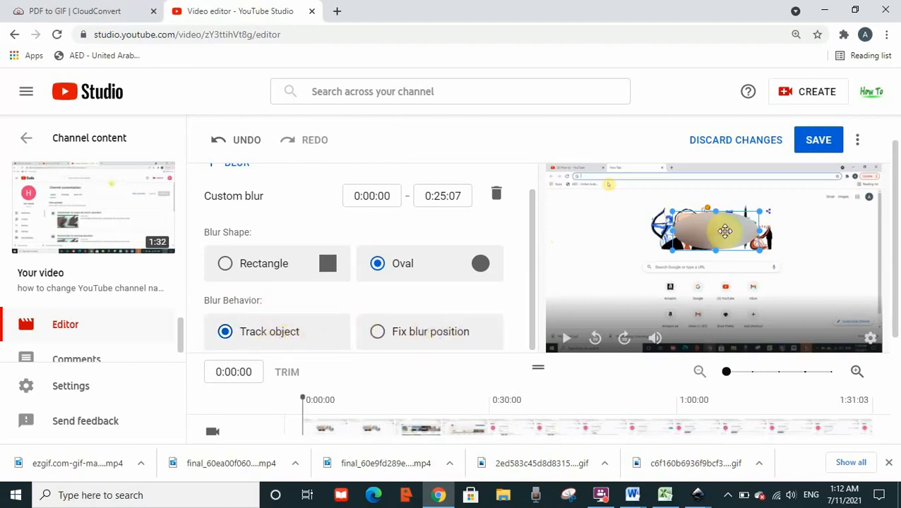
Move and stretch the oval blur to cover the whole Google doodle, with the blur behavior set to Fix blur position.
drag(732, 236, 699, 265)
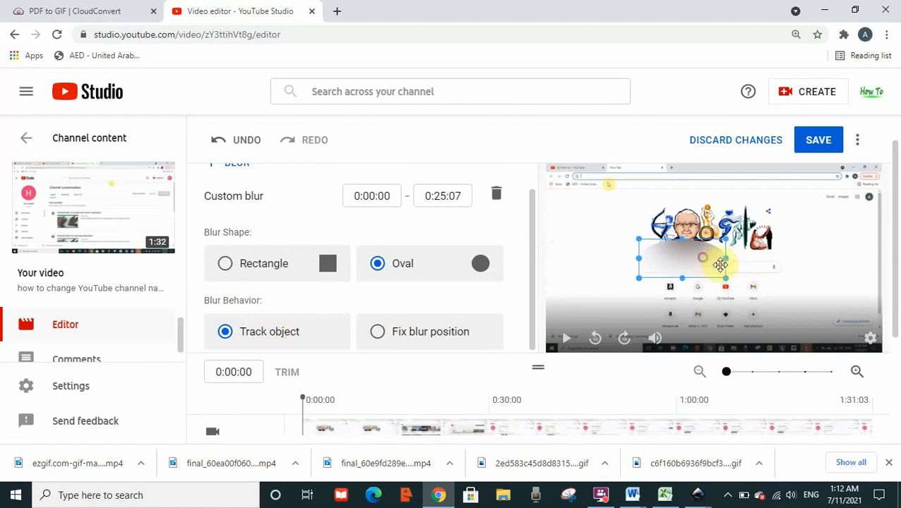
drag(727, 278, 720, 260)
drag(727, 230, 778, 235)
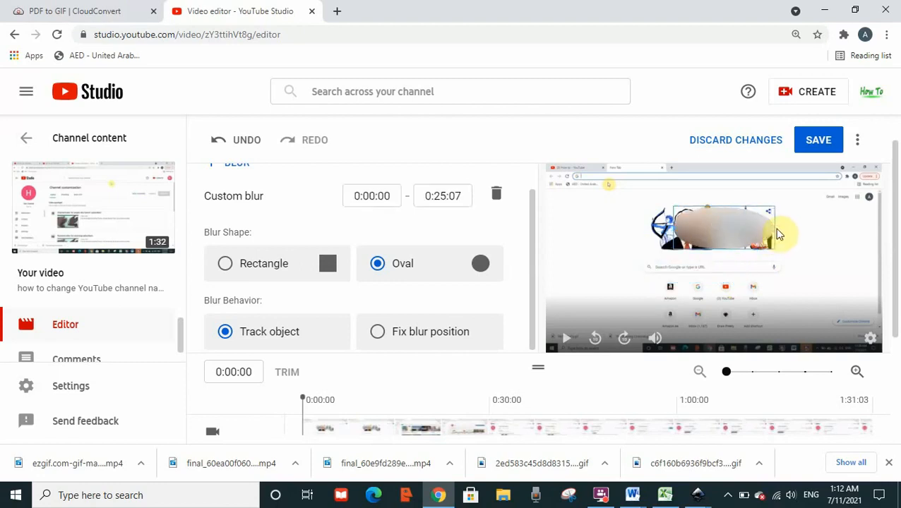
drag(680, 230, 638, 229)
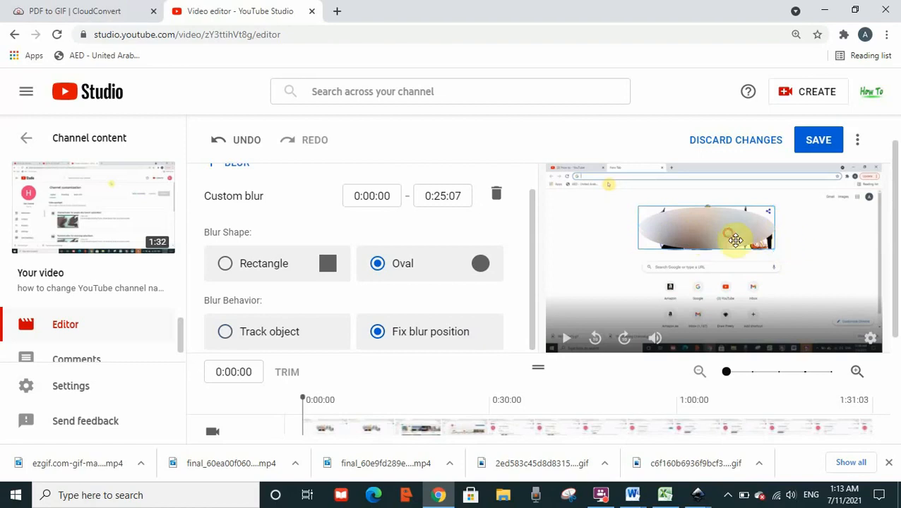
drag(735, 241, 737, 240)
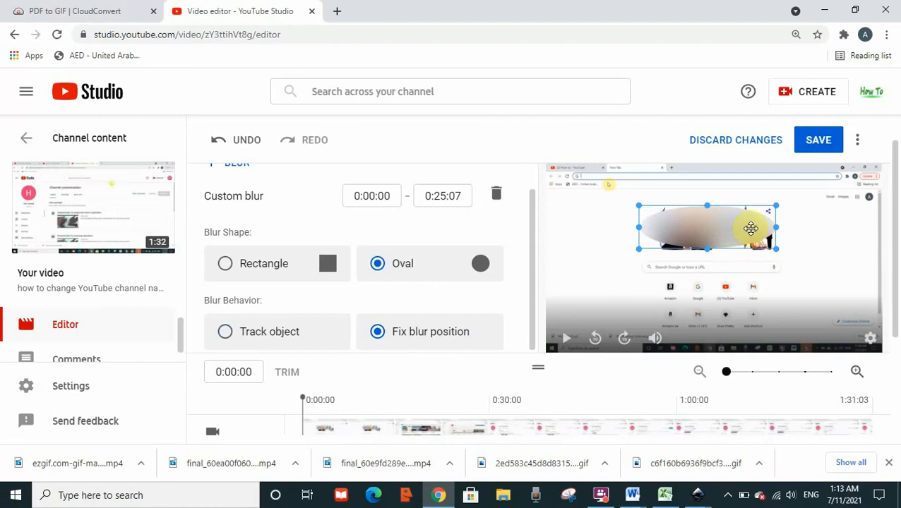
mouse_move(750, 229)
mouse_down()
mouse_move(775, 288)
mouse_move(787, 288)
mouse_move(732, 238)
mouse_move(751, 233)
mouse_move(746, 228)
mouse_up()
Narrow the oval blur from its left side to cover only the right part of the doodle.
drag(895, 276, 880, 206)
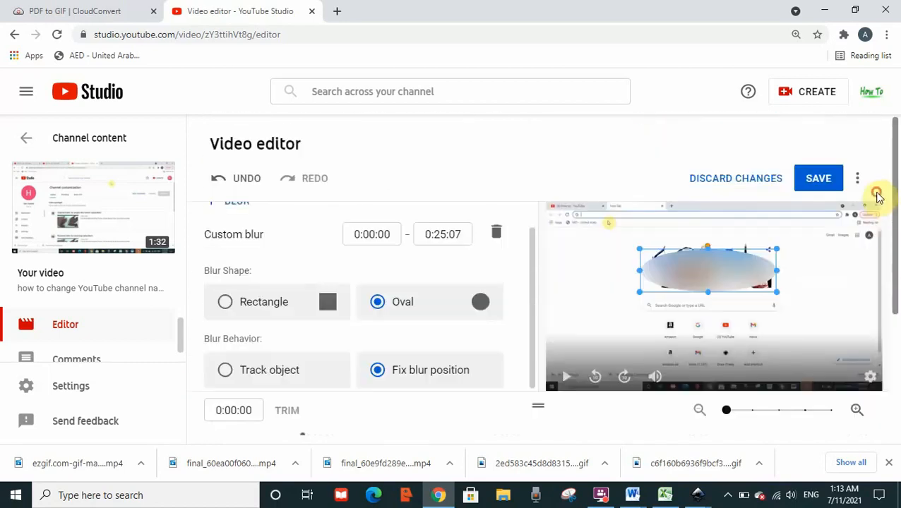
drag(529, 294, 528, 243)
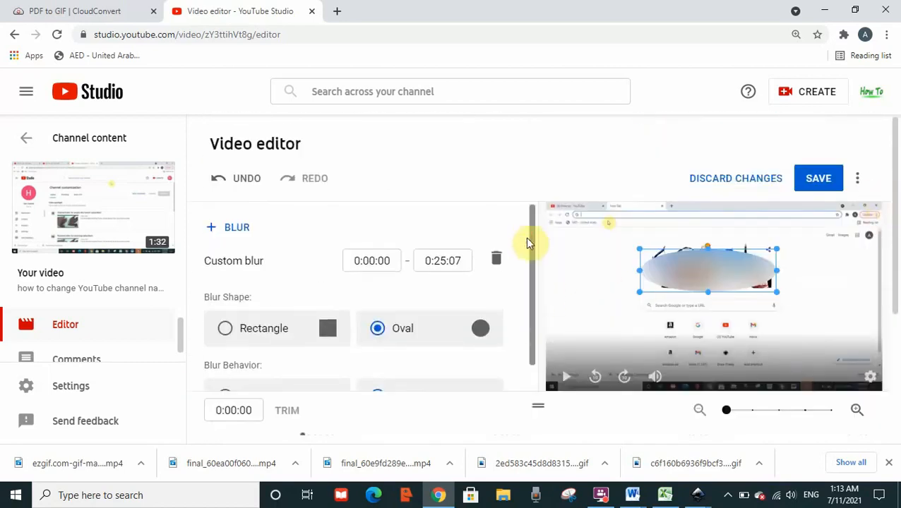
drag(648, 275, 721, 277)
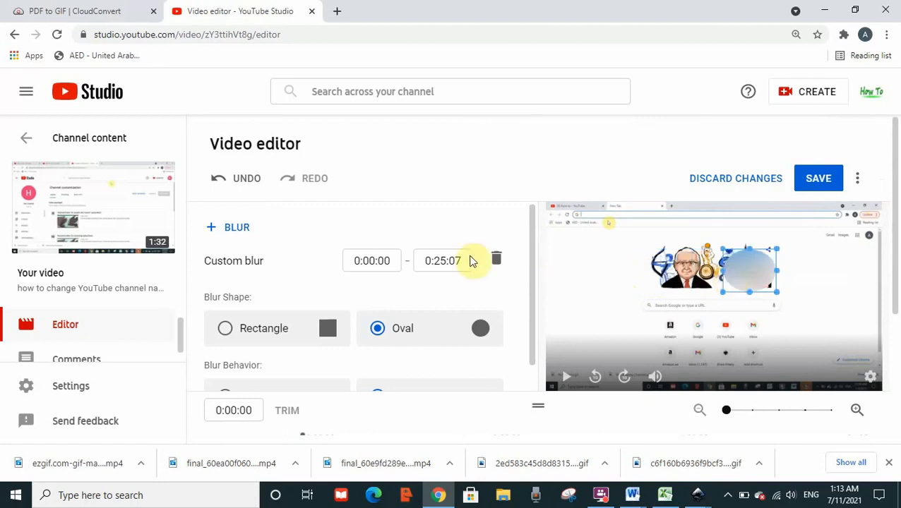
Add a second custom blur and move its rectangle over the left end of the Google search bar.
click(238, 231)
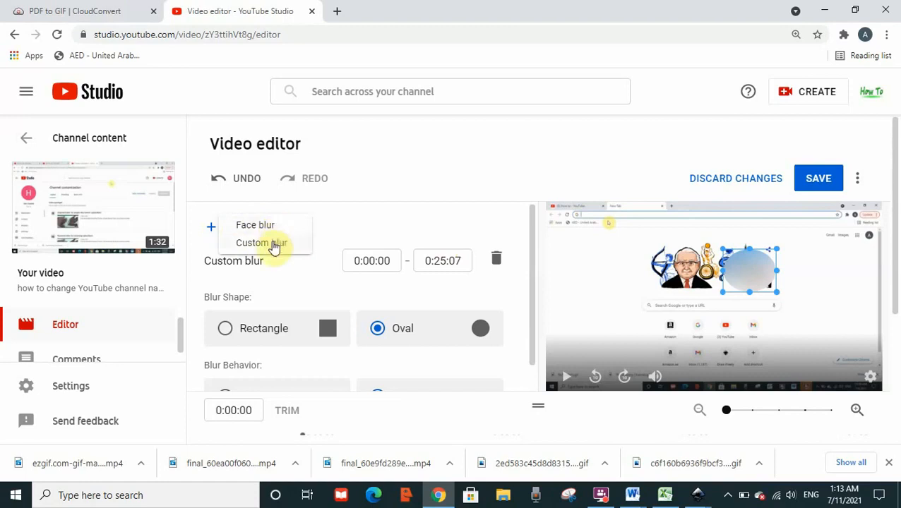
click(274, 245)
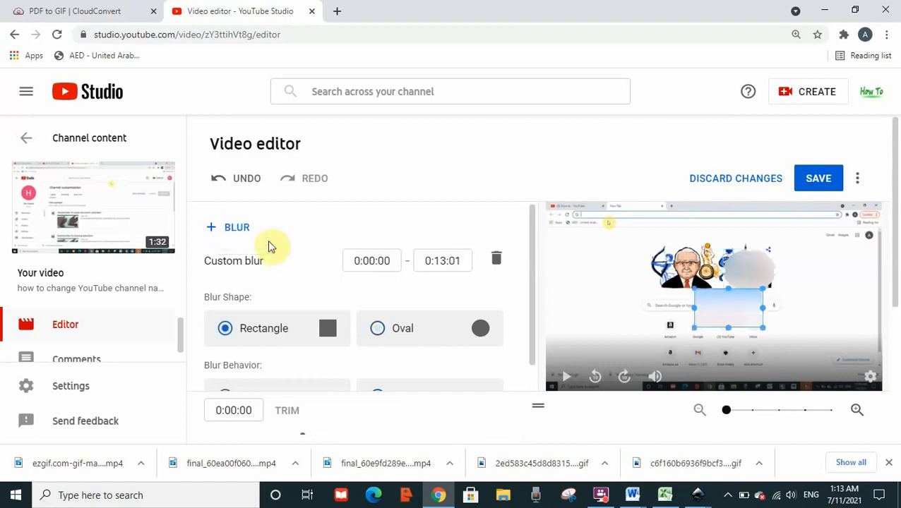
drag(740, 315, 625, 317)
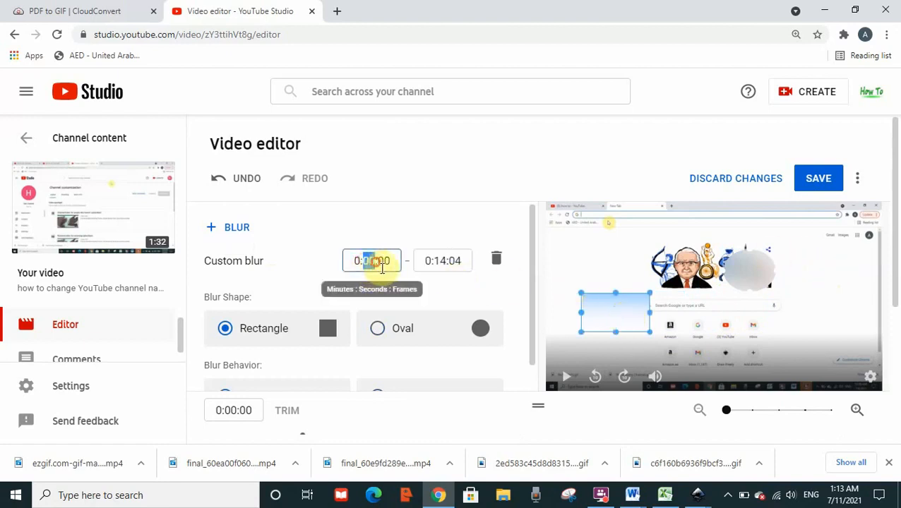
Set the rectangle blur's time range to start at 0:10:00 and end at 0:25:04.
text(1)
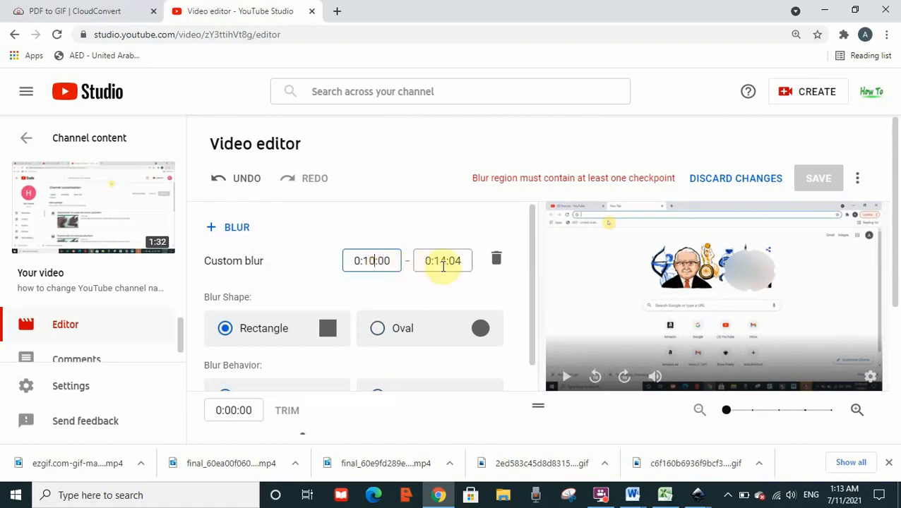
drag(434, 262, 450, 267)
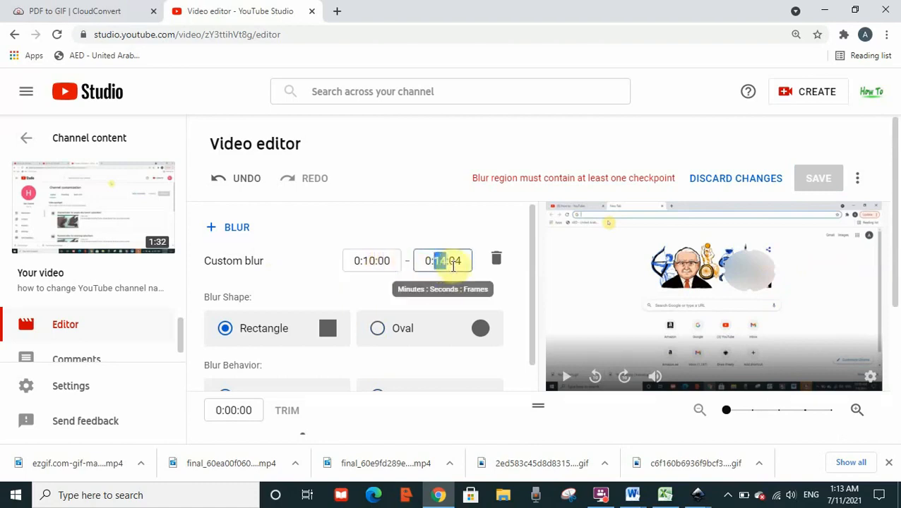
click(446, 237)
Scrub the video to about 0:18 and select the oval and rectangle blurs alternately in the timeline to compare them.
drag(893, 282, 896, 357)
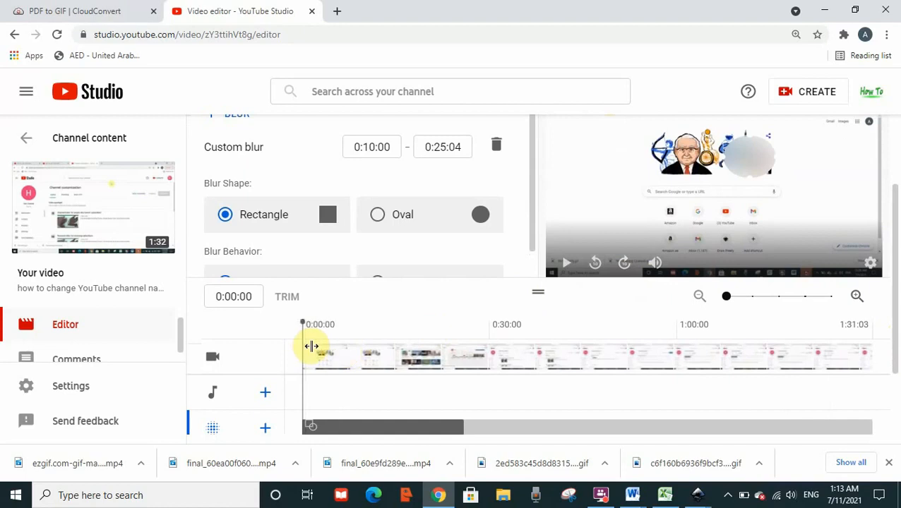
drag(309, 346, 422, 339)
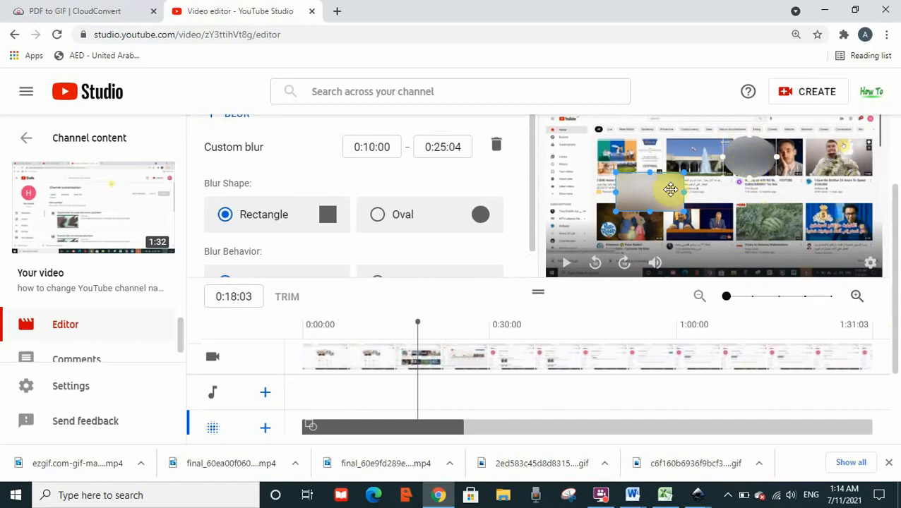
drag(895, 231, 898, 252)
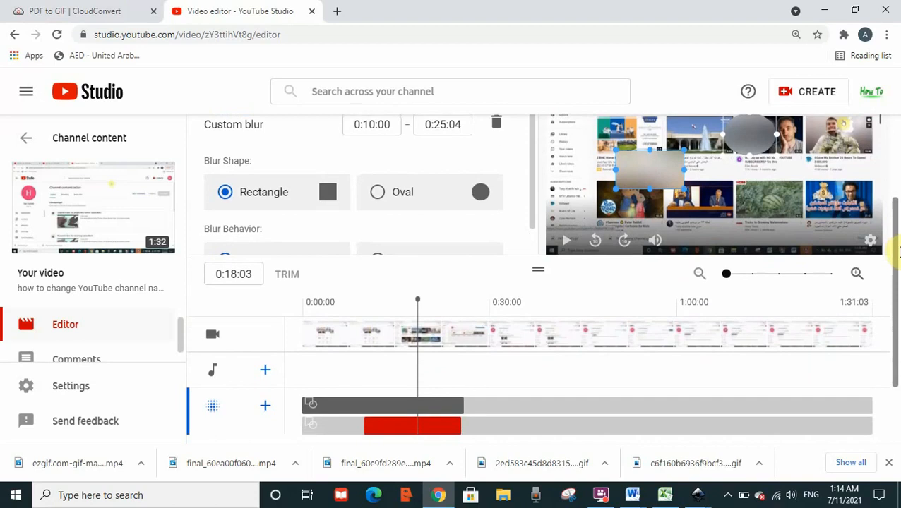
click(413, 410)
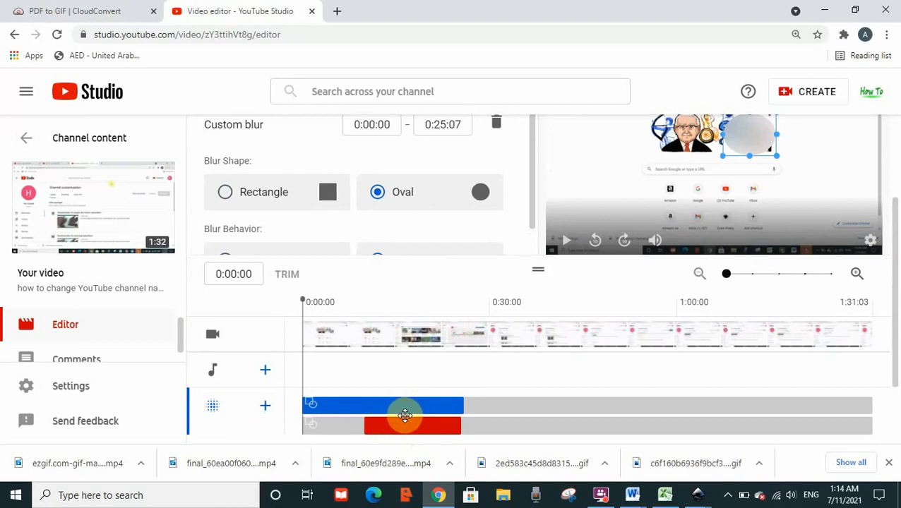
click(402, 428)
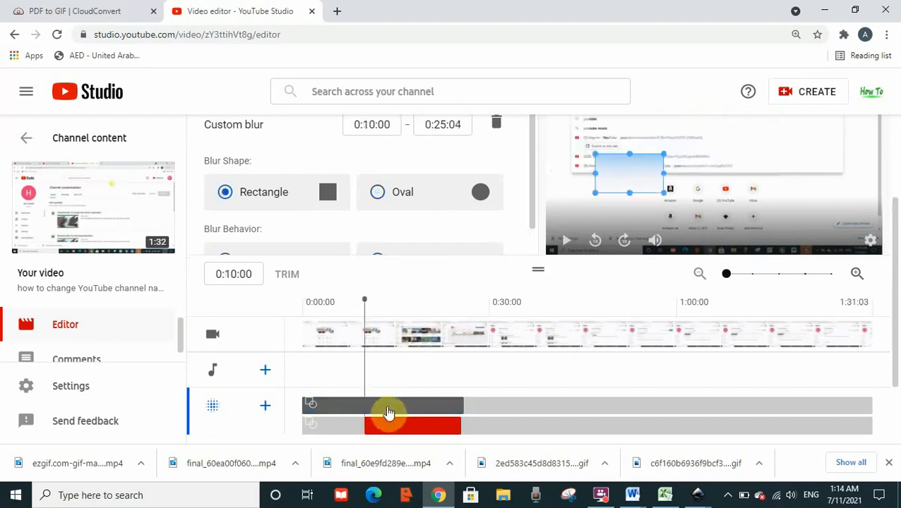
click(389, 409)
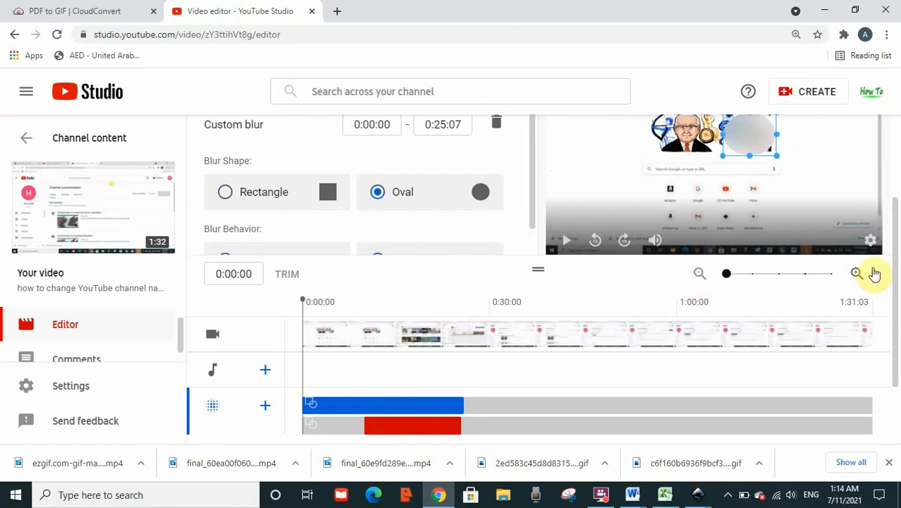
Stretch the oval blur's timeline segment to end at 0:27:05 and trim its start to 0:02:04.
drag(895, 277, 814, 283)
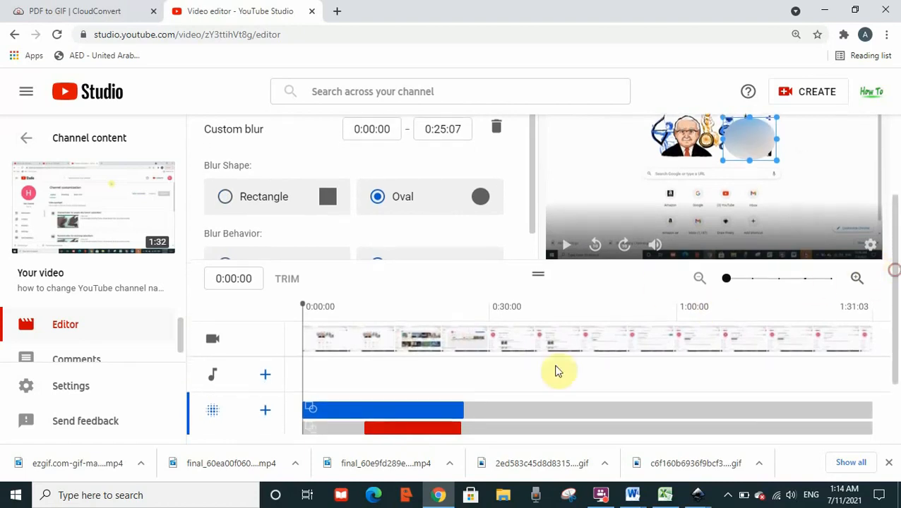
mouse_move(472, 413)
mouse_down()
mouse_move(424, 412)
mouse_move(474, 412)
mouse_up()
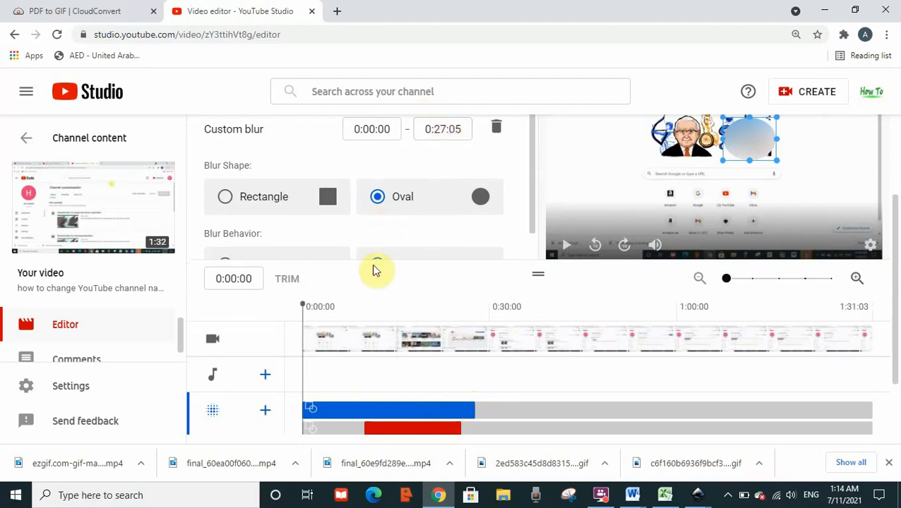
click(333, 410)
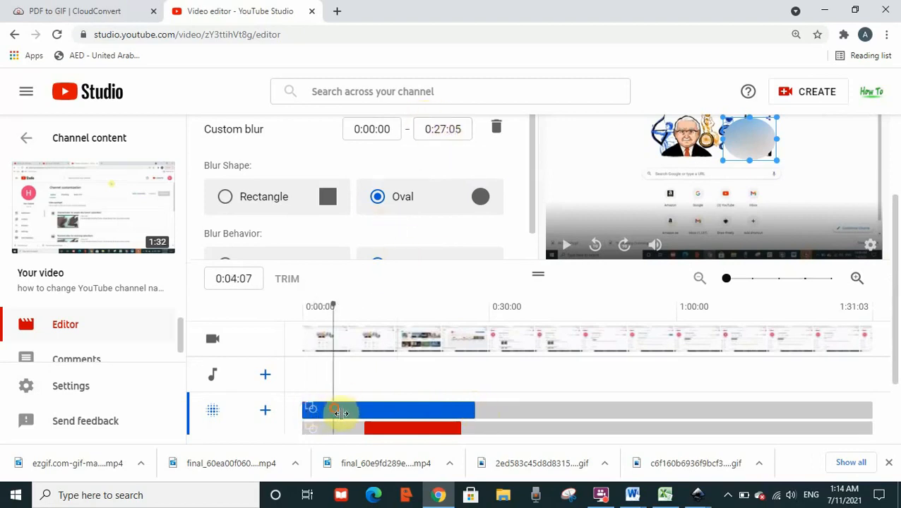
drag(311, 414, 328, 417)
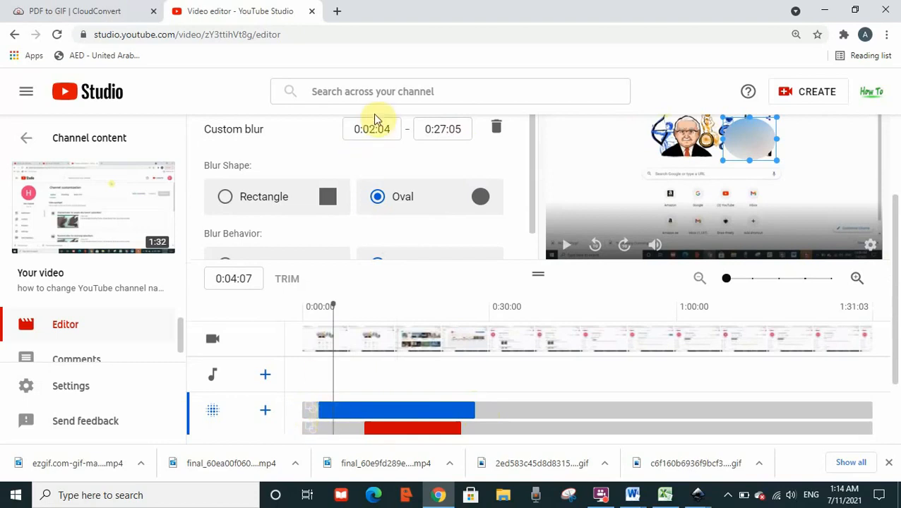
double_click(372, 134)
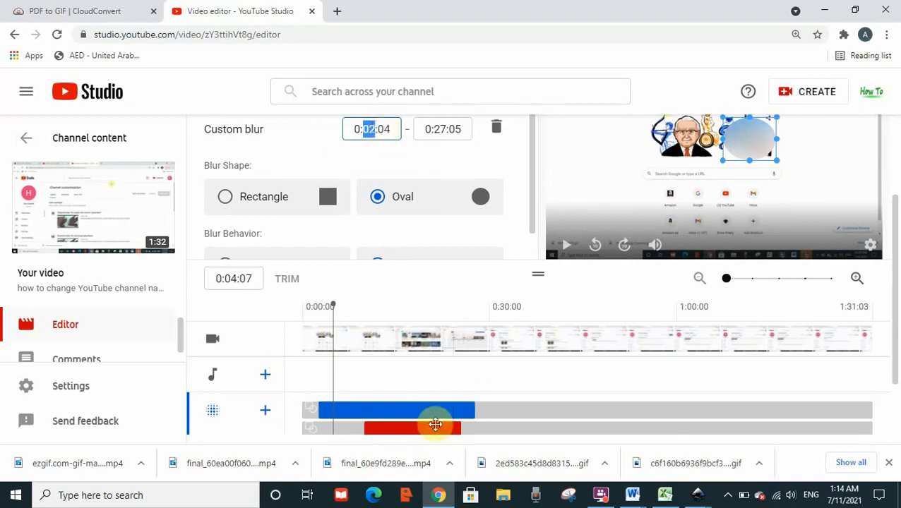
Extend the rectangle blur's segment to end at 0:46:04 and try to move its start to an earlier time.
click(427, 432)
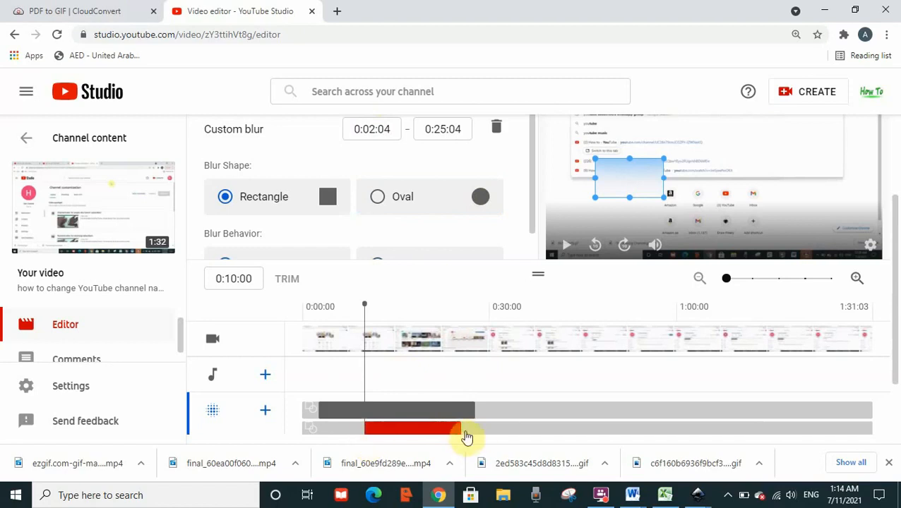
drag(467, 432, 593, 430)
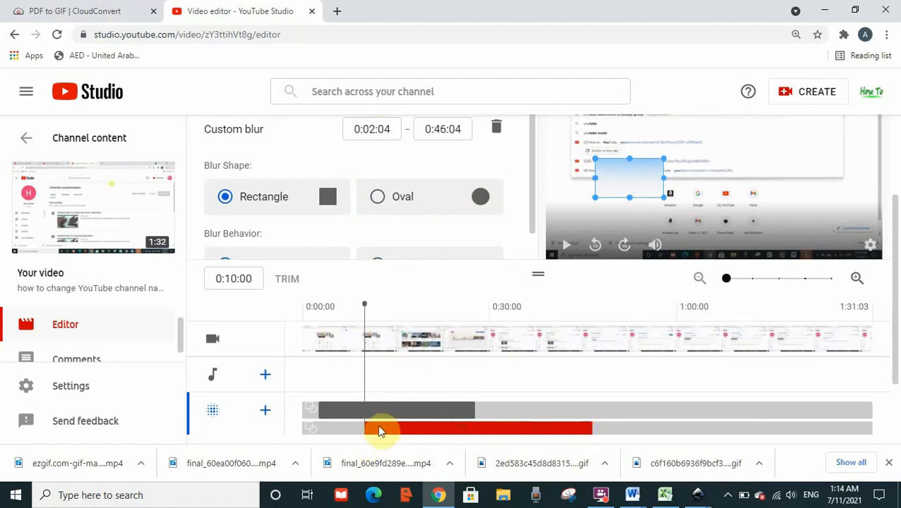
drag(370, 433, 322, 433)
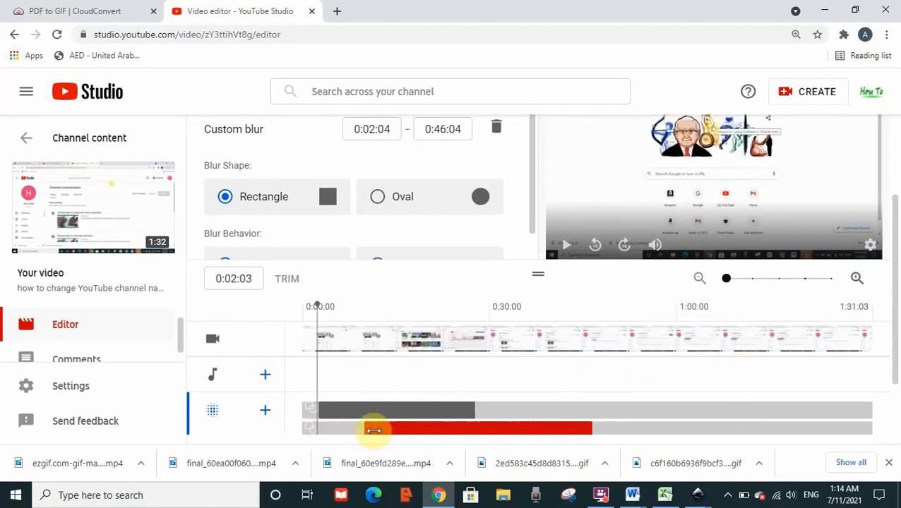
drag(373, 430, 346, 428)
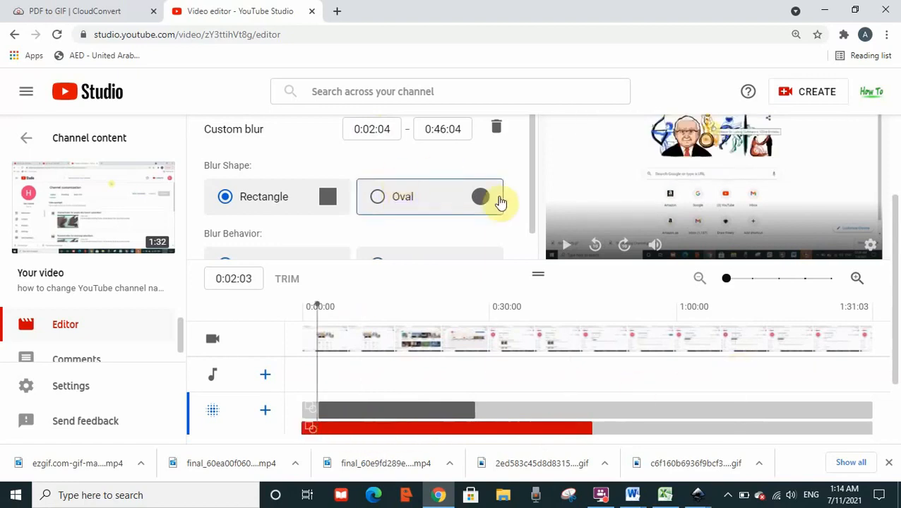
Shorten the rectangle blur's timeline segment to end at 0:31:02.
drag(895, 305, 893, 339)
drag(595, 415, 498, 411)
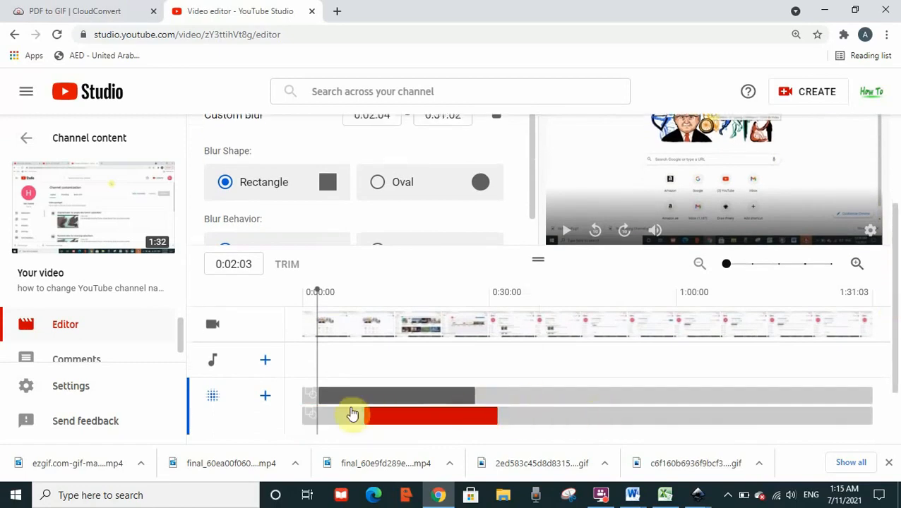
drag(896, 295, 894, 292)
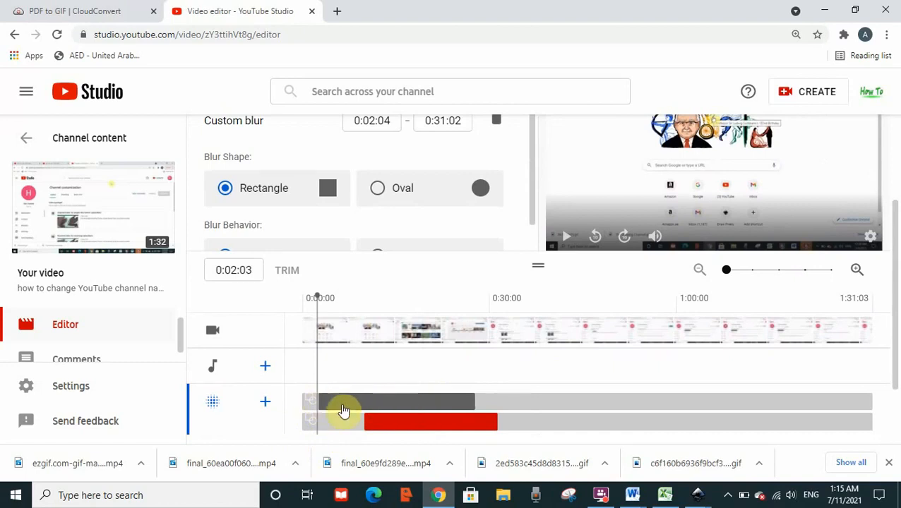
Return the playhead to 0:00:00 and play the video to check both blurs in the preview.
click(311, 363)
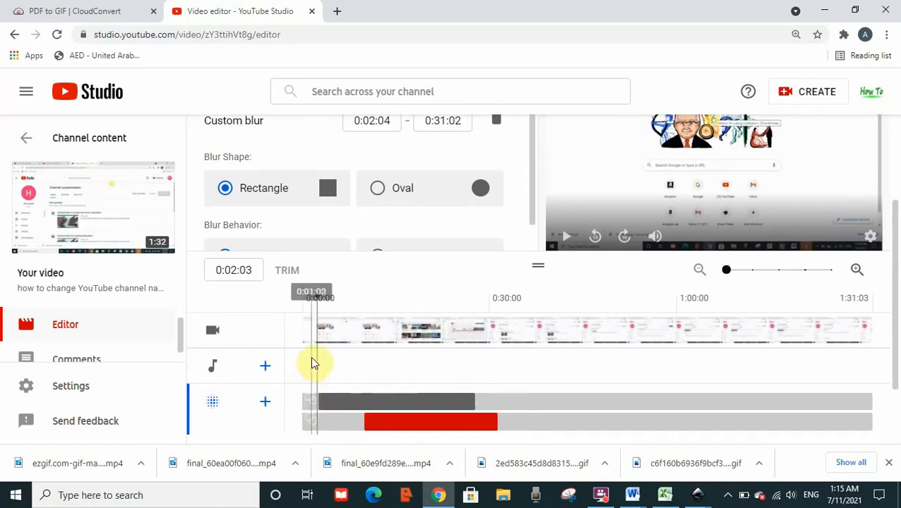
click(302, 363)
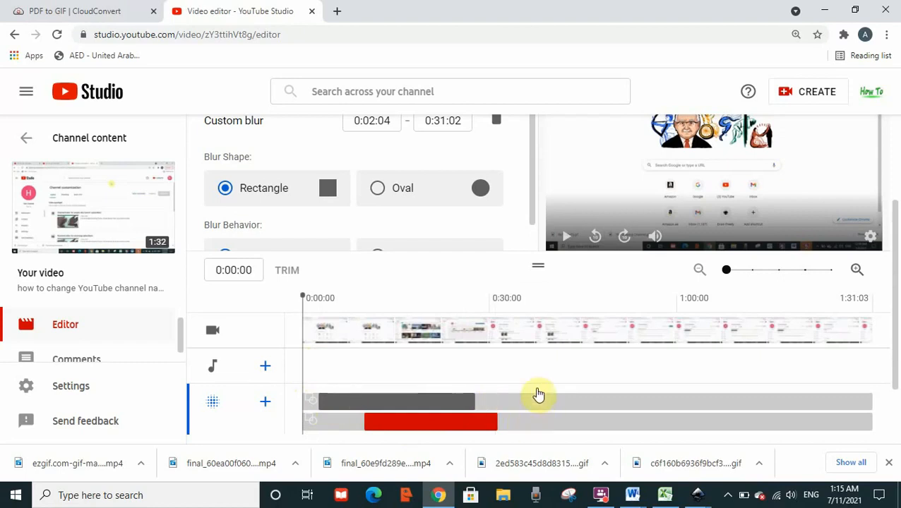
click(566, 237)
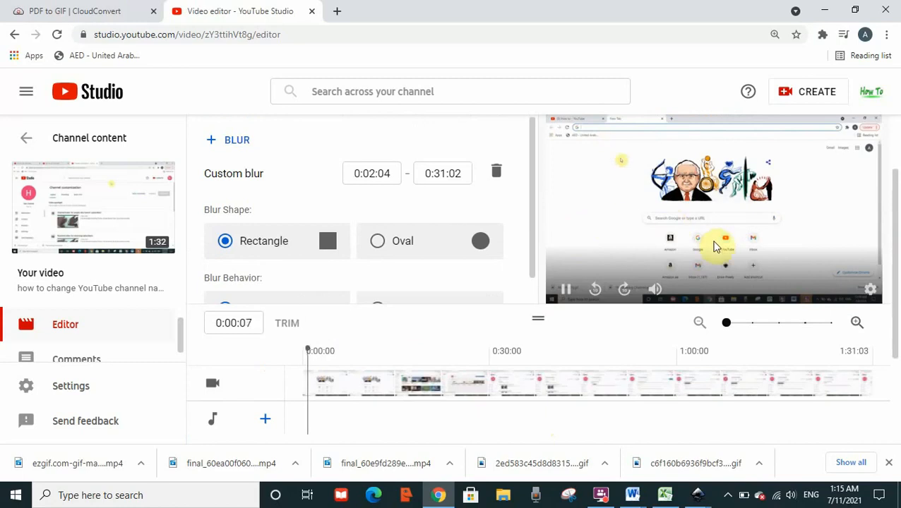
drag(893, 273, 896, 297)
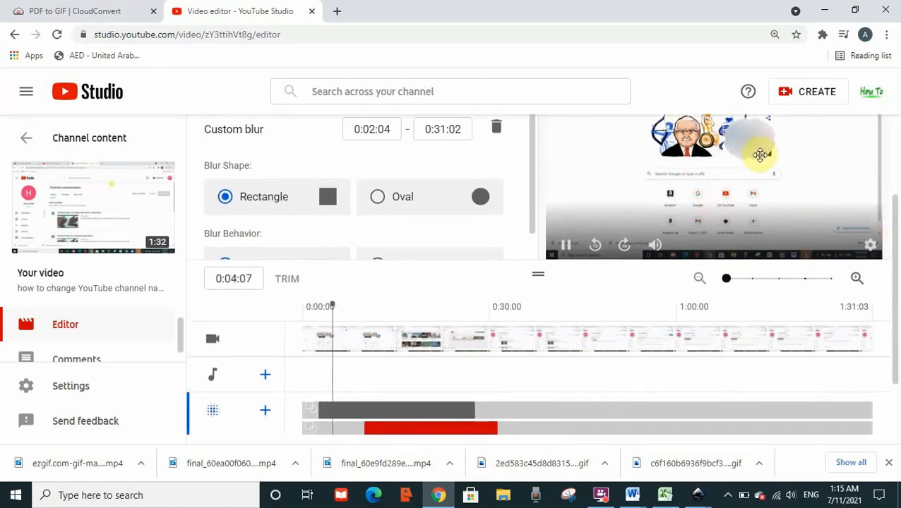
click(557, 237)
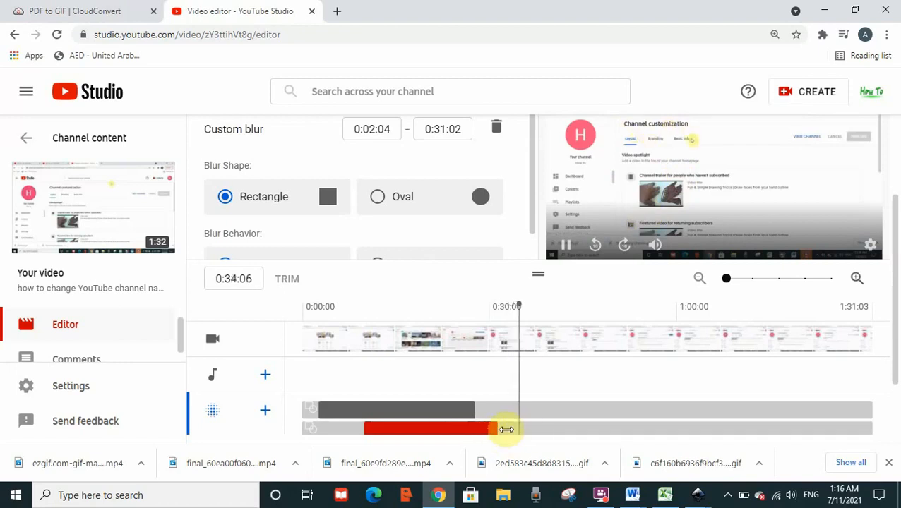
Add a face blur for the cartoon doodle face only, apply it, and show its segment in the blur timeline.
drag(894, 372, 879, 331)
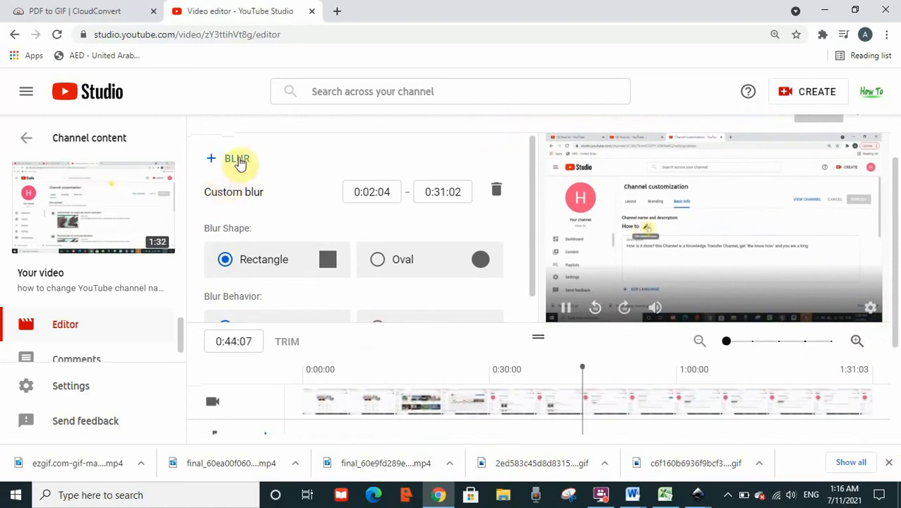
click(239, 160)
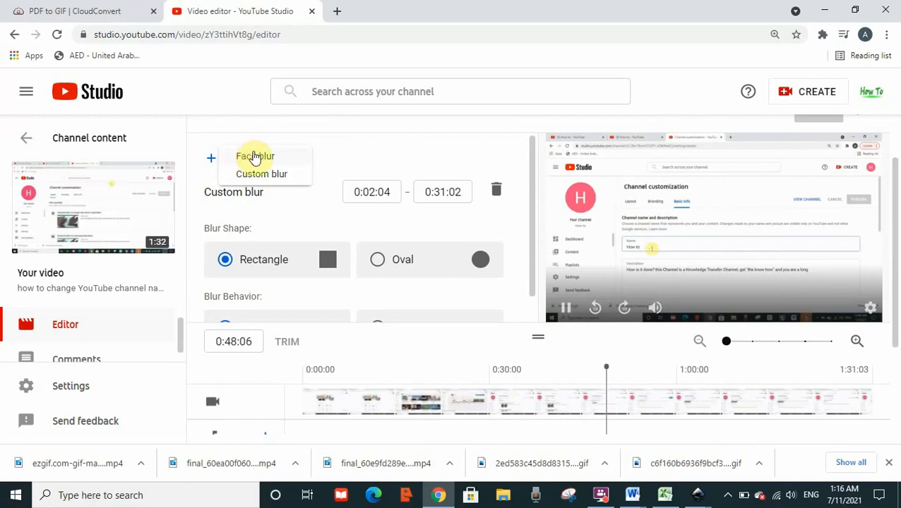
click(249, 156)
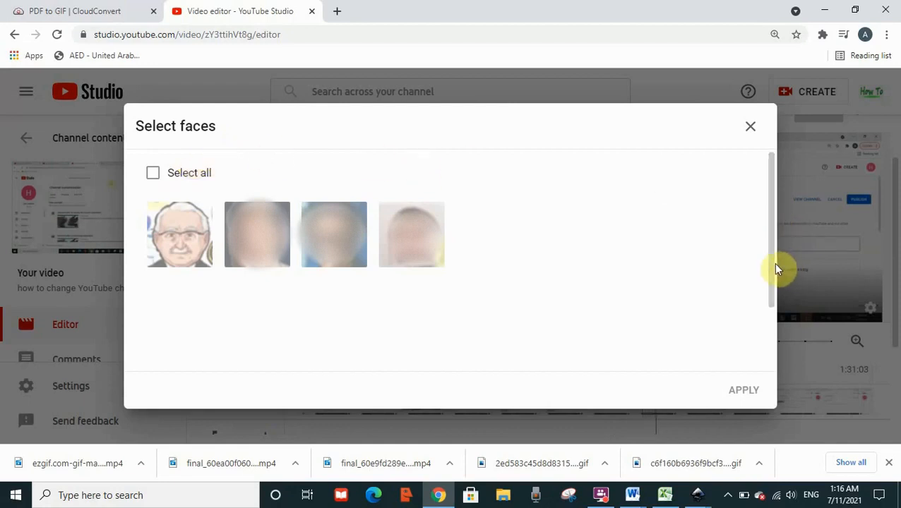
click(170, 243)
click(170, 244)
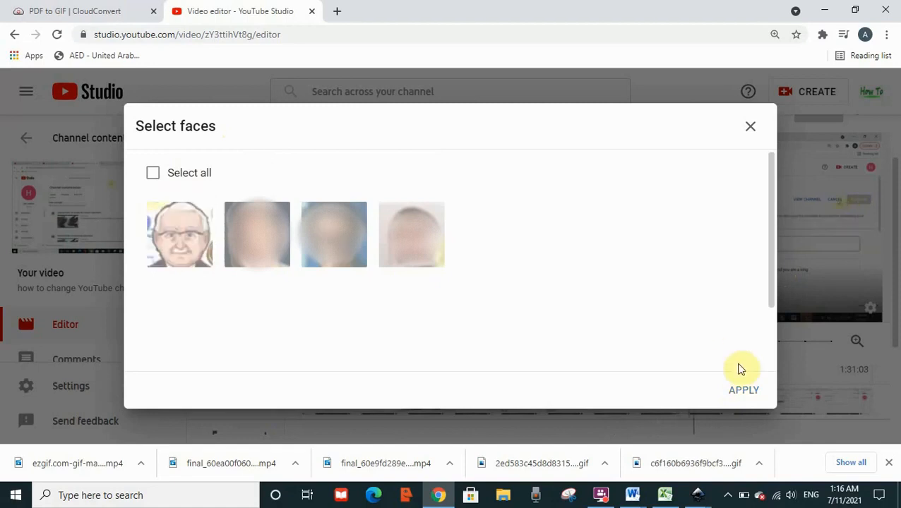
click(196, 255)
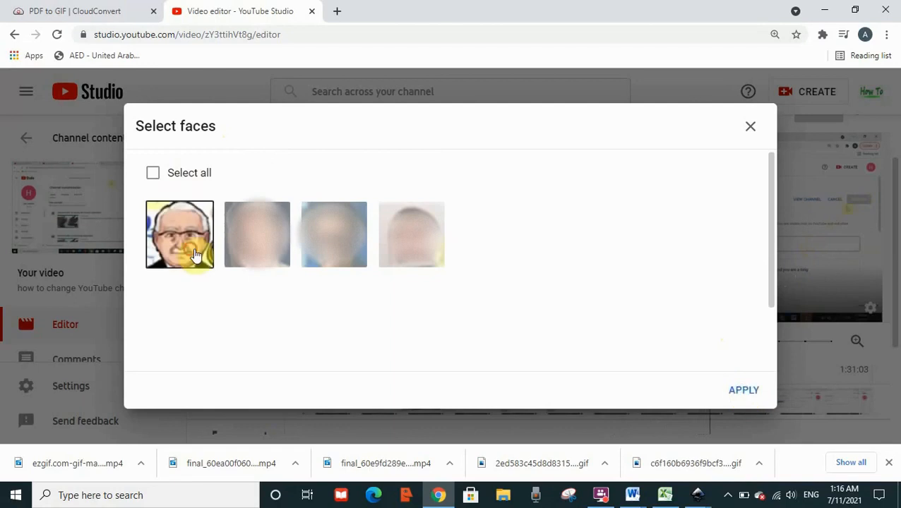
click(741, 392)
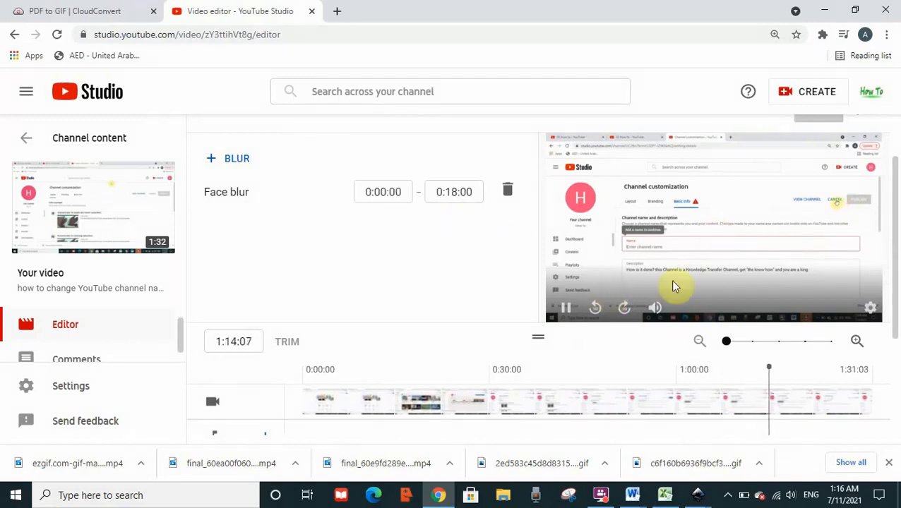
scroll(893, 360, down, 1)
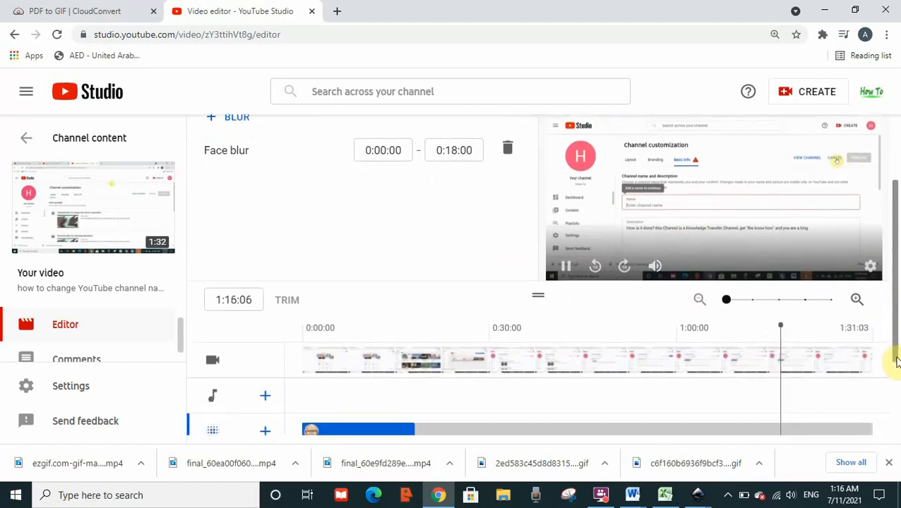
scroll(895, 378, down, 1)
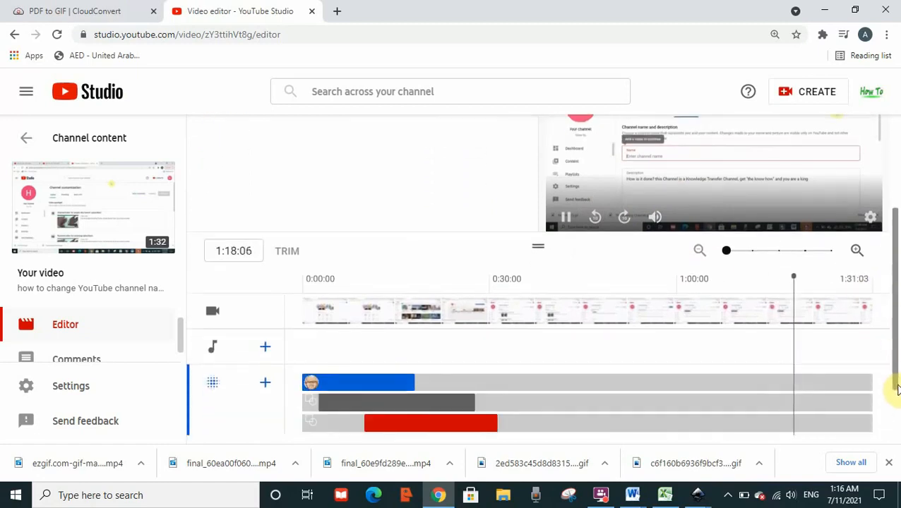
Play the video from near its start to check the face blur in the preview, and pause it at 0:24:01.
drag(821, 362, 497, 383)
click(319, 384)
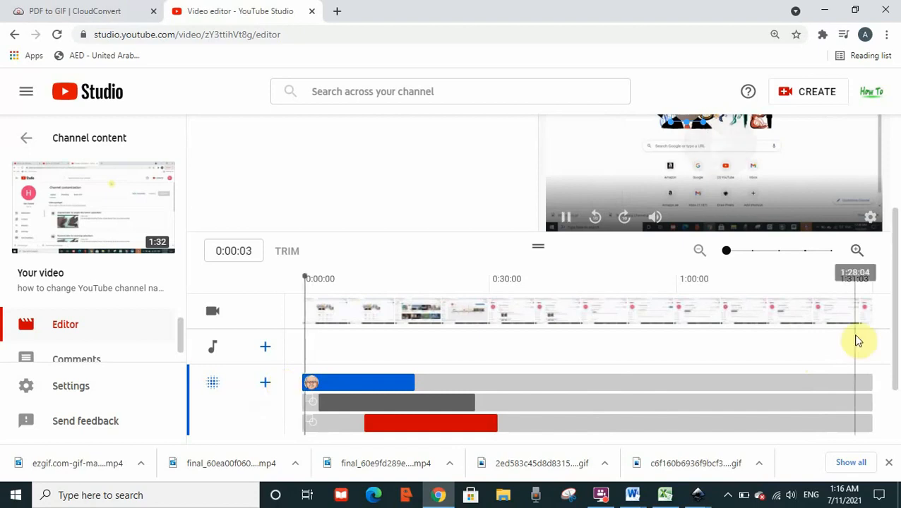
drag(893, 342, 890, 302)
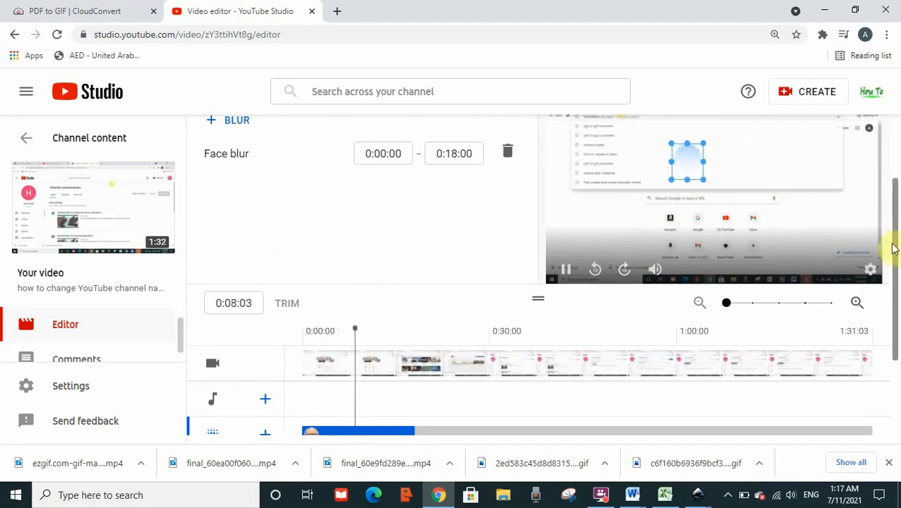
drag(893, 245, 893, 211)
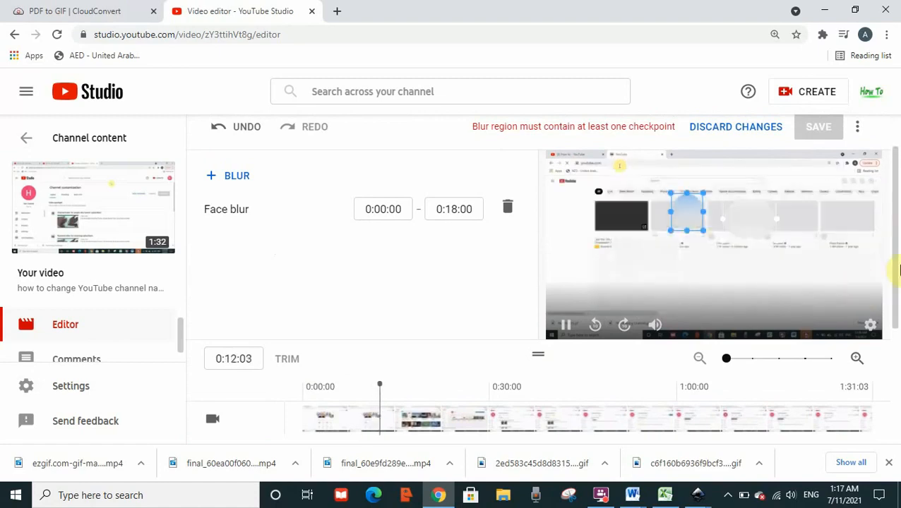
drag(894, 263, 885, 337)
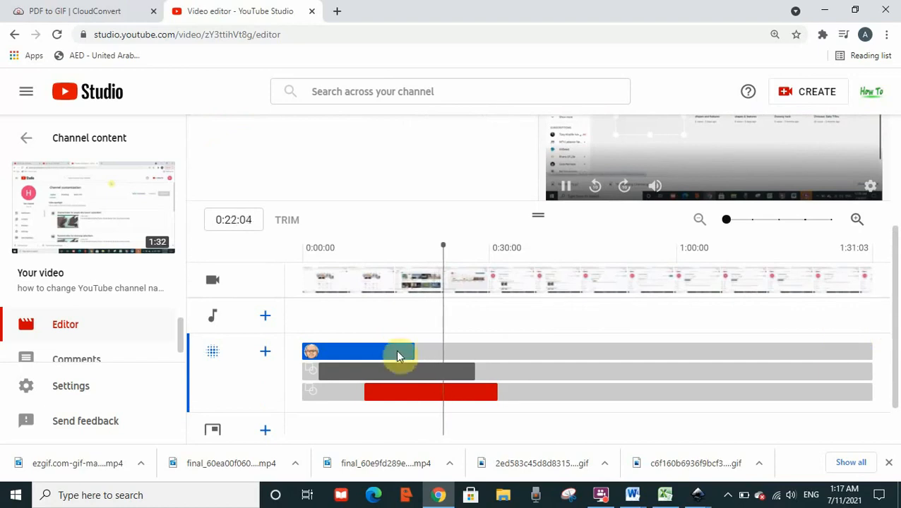
scroll(566, 192, up, 2)
click(567, 288)
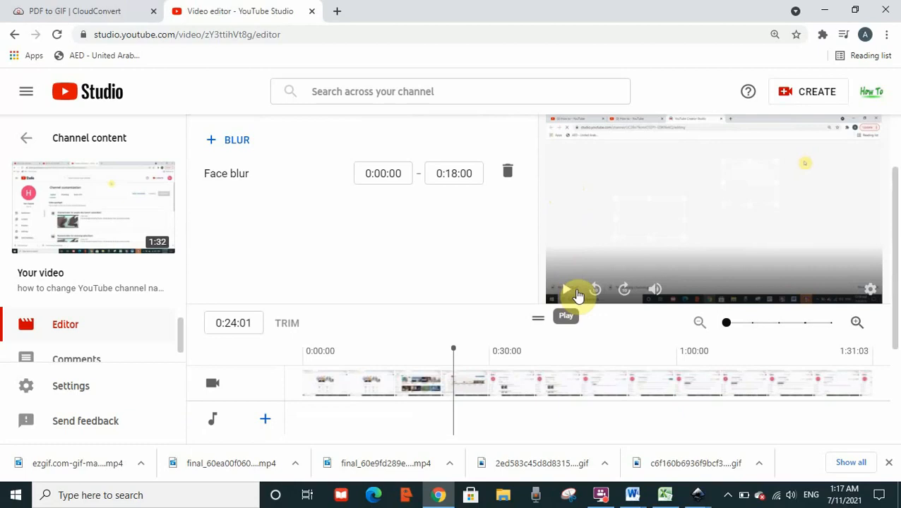
Set the face blur's end time to 0:10:00.
scroll(895, 304, down, 2)
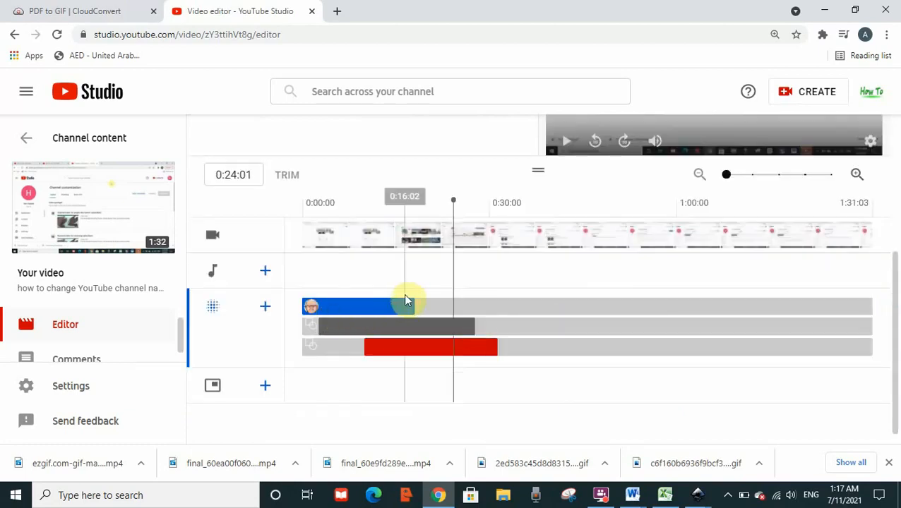
mouse_move(895, 288)
mouse_down()
mouse_move(887, 181)
mouse_move(887, 234)
mouse_up()
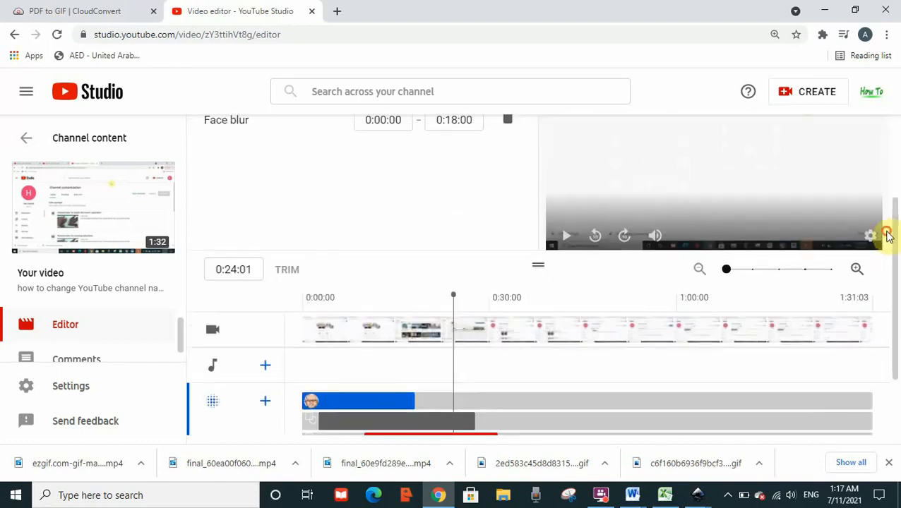
click(446, 120)
click(444, 270)
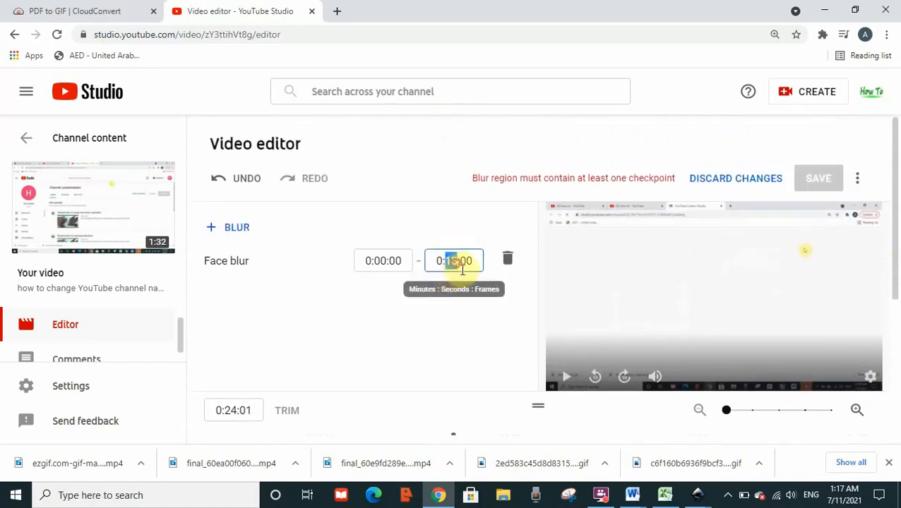
click(455, 353)
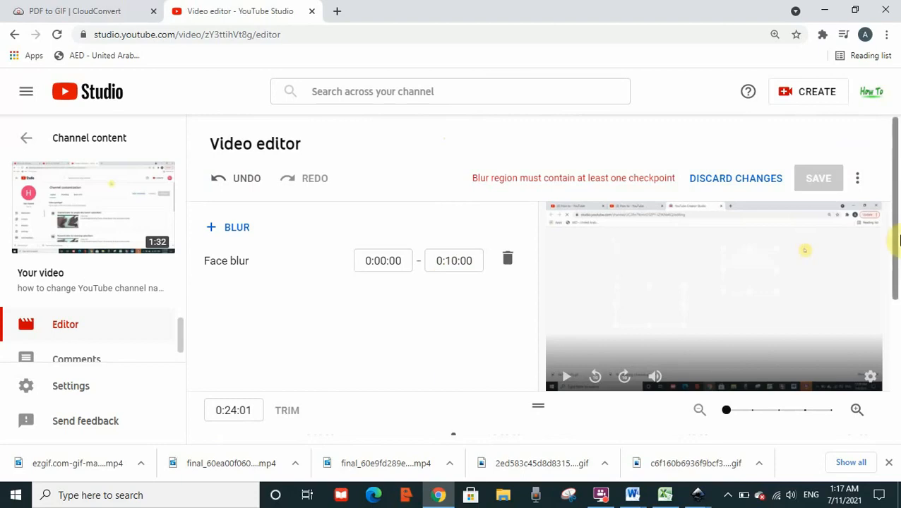
Replay the video from near its beginning to check the shortened face blur in the preview.
drag(893, 242, 894, 305)
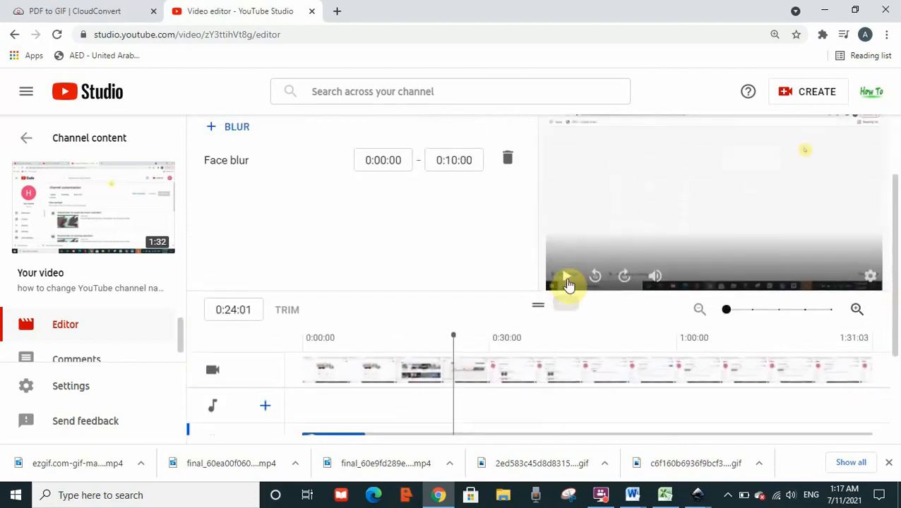
click(567, 281)
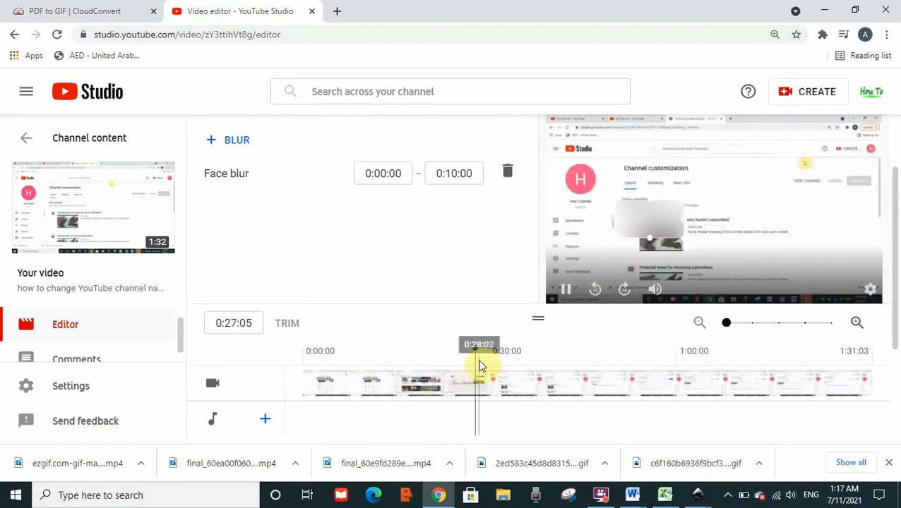
click(312, 375)
click(565, 288)
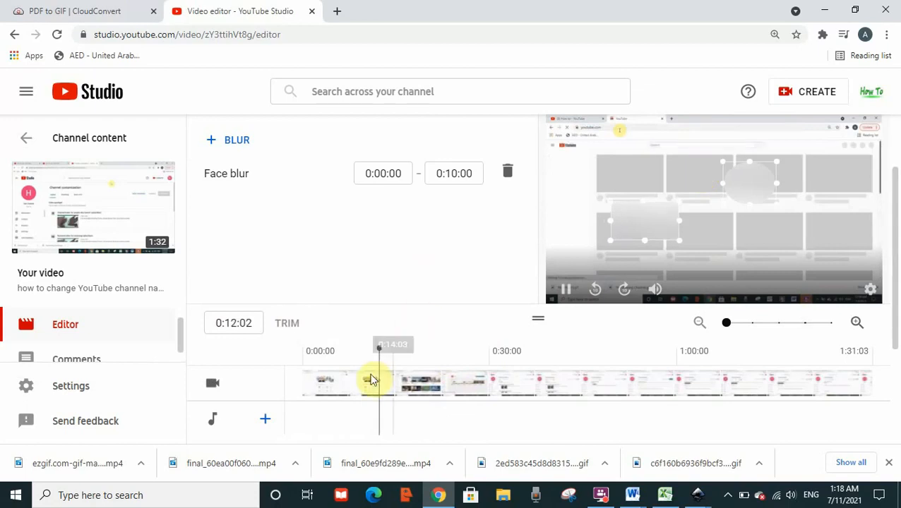
Set the face blur's end time to 0:13:00 and check its segment in the blur timeline.
drag(892, 204, 891, 175)
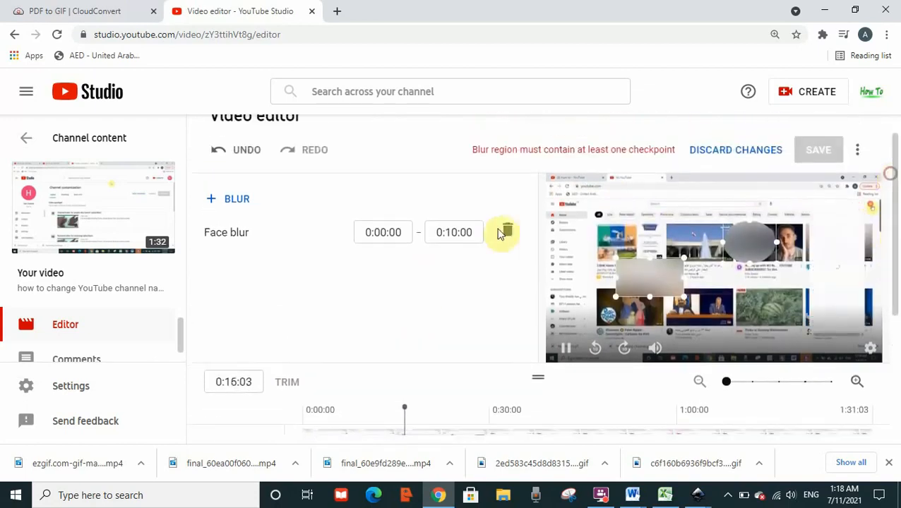
drag(452, 234, 459, 237)
text(3)
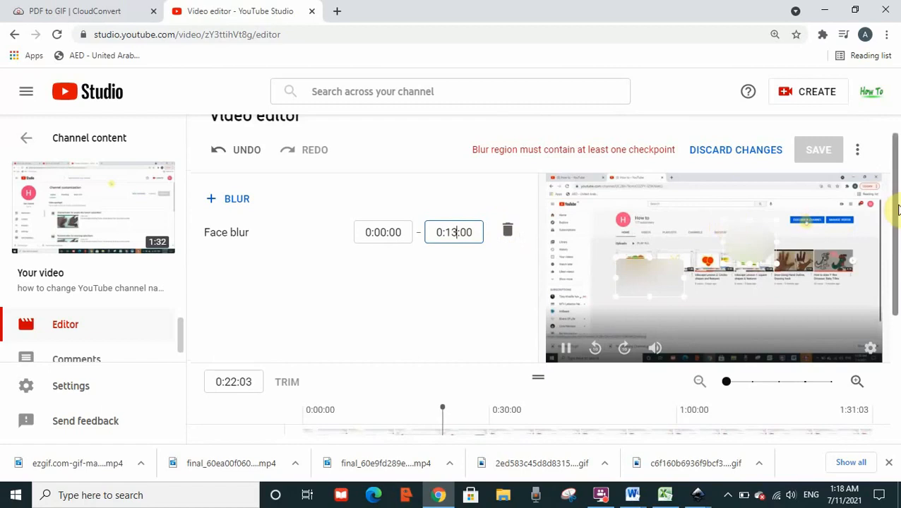
drag(895, 223, 896, 297)
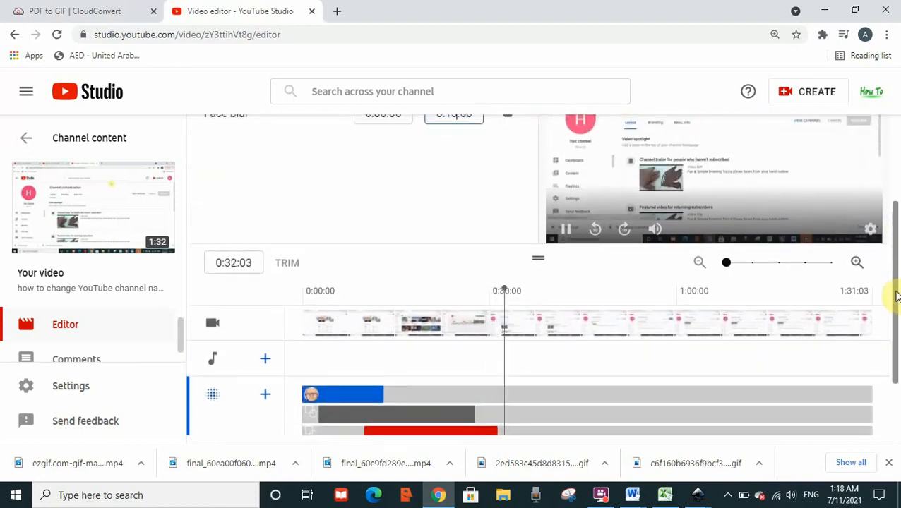
mouse_move(896, 297)
mouse_down()
mouse_move(894, 321)
mouse_move(890, 266)
mouse_move(896, 298)
mouse_up()
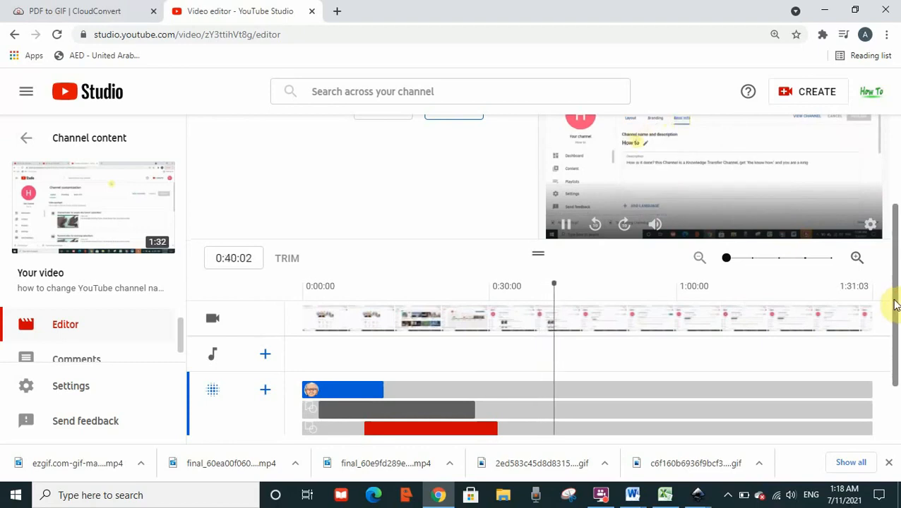
drag(894, 301, 891, 229)
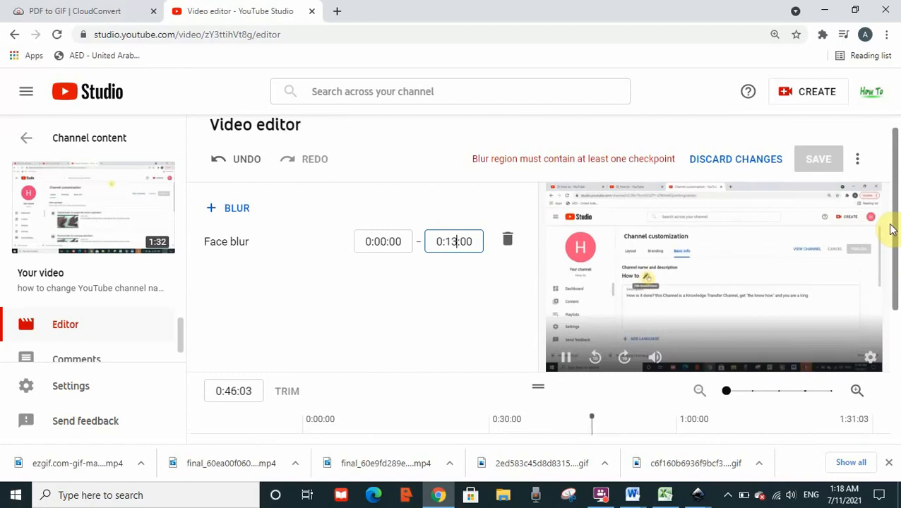
drag(891, 229, 896, 288)
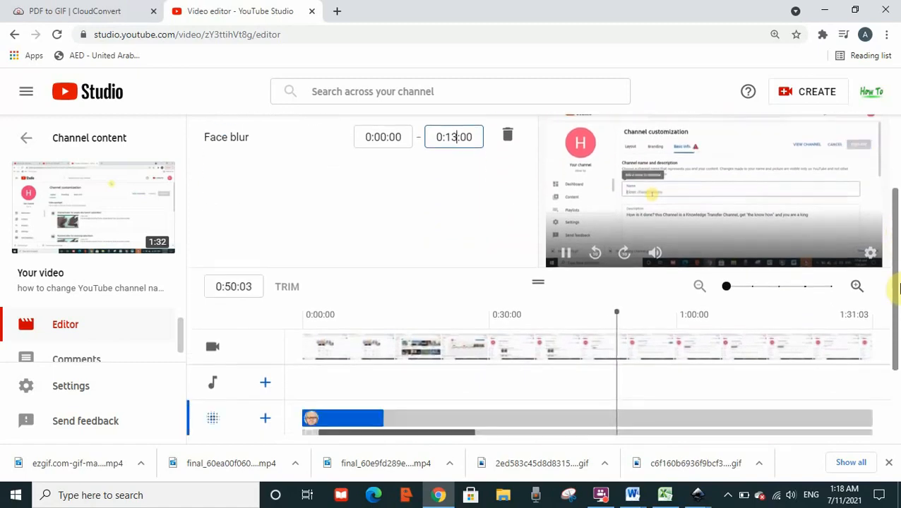